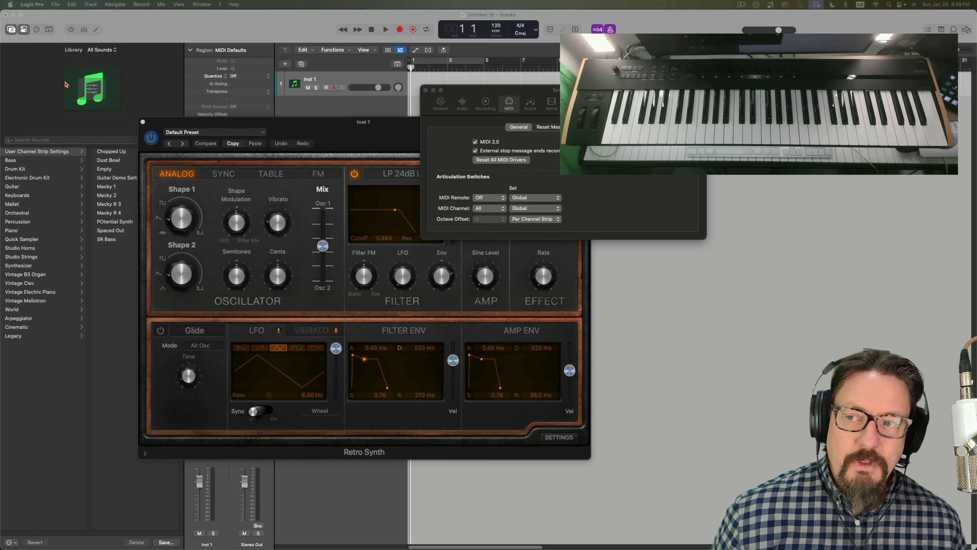
Show the Smart Controls and close the MIDI settings window, leaving the Retro Synth window positioned over the arrangement.
{"action": "left_click", "coordinate": [71, 30]}
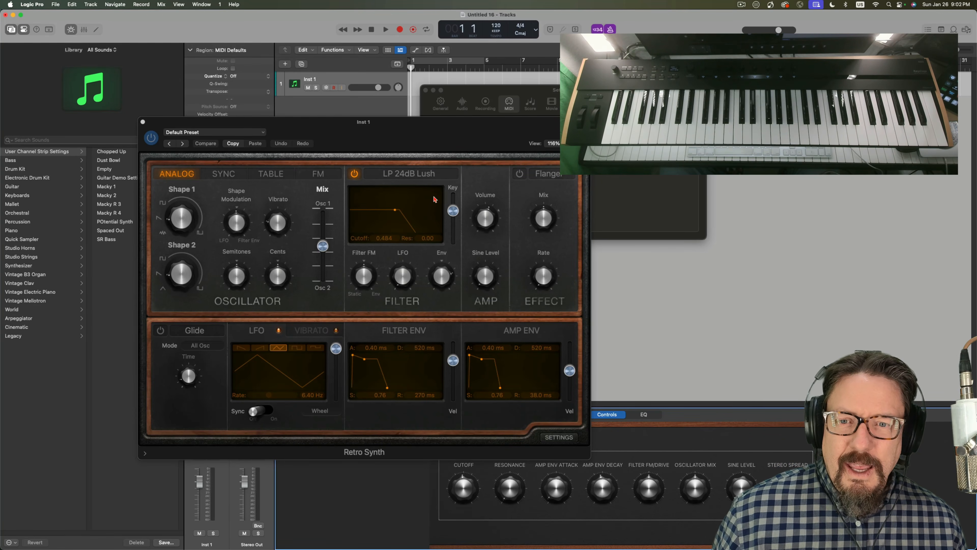
{"action": "mouse_move", "coordinate": [379, 147]}
{"action": "left_mouse_down"}
{"action": "mouse_move", "coordinate": [393, 111]}
{"action": "mouse_move", "coordinate": [389, 130]}
{"action": "left_mouse_up"}
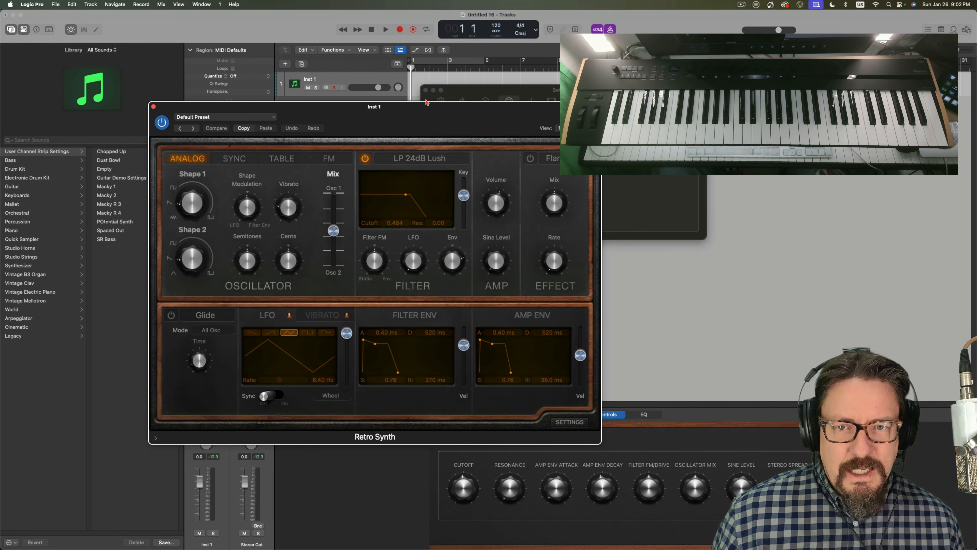
{"action": "left_click", "coordinate": [426, 90]}
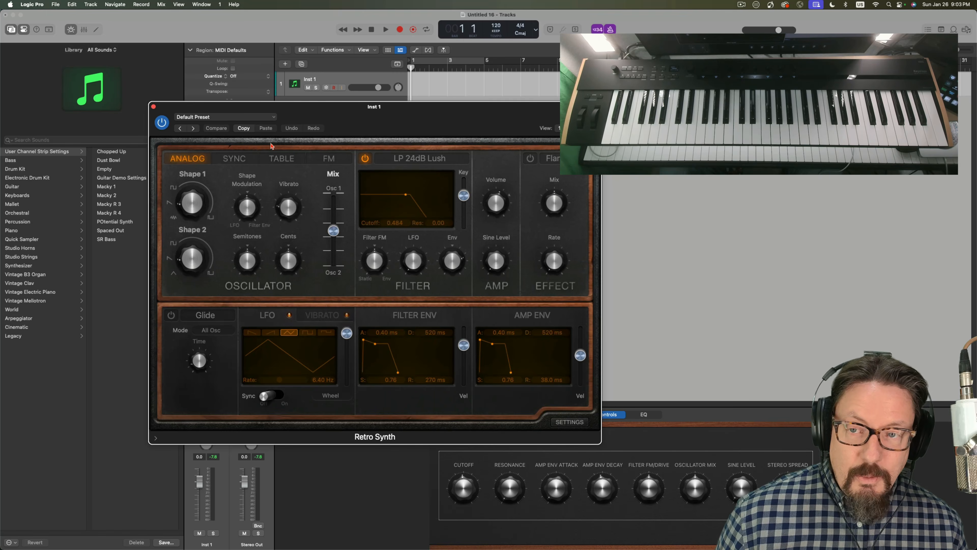
{"action": "left_click_drag", "start_coordinate": [304, 117], "coordinate": [437, 123]}
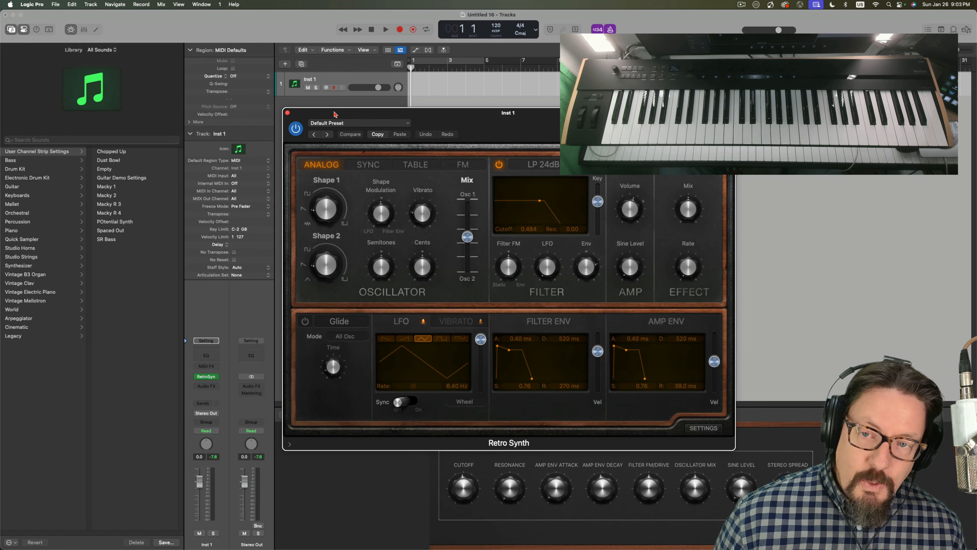
{"action": "left_click_drag", "start_coordinate": [308, 116], "coordinate": [257, 94]}
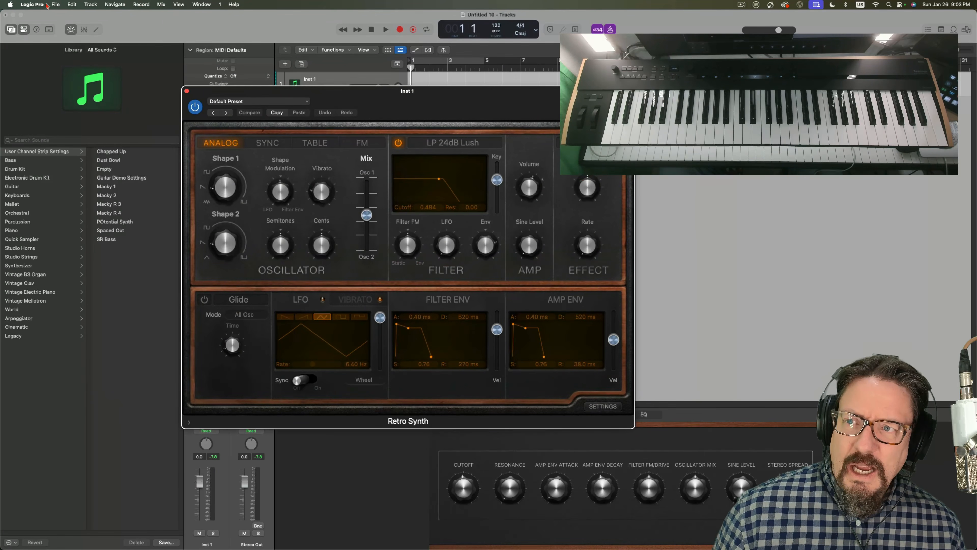
Turn off MIDI 2.0 in the MIDI settings and close the Settings window.
{"action": "left_click", "coordinate": [32, 5]}
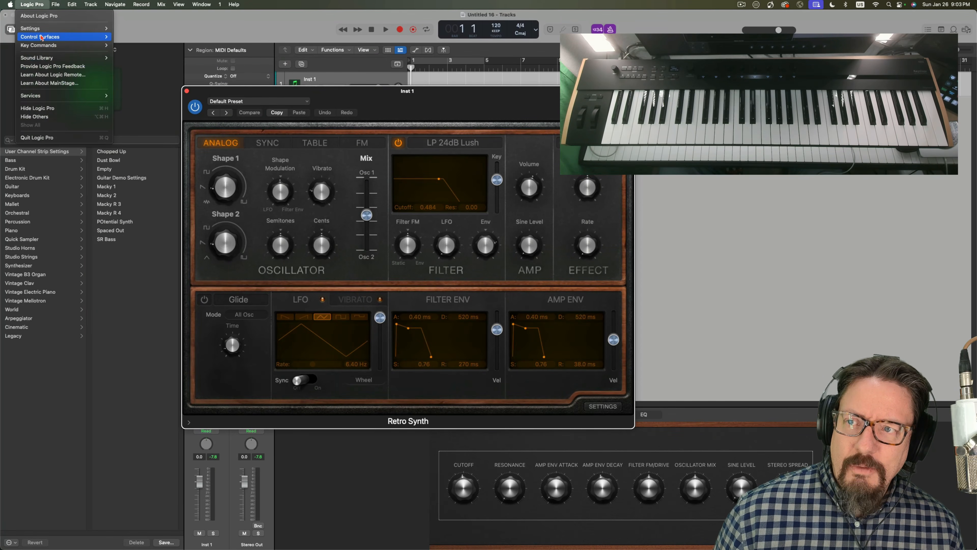
{"action": "left_click", "coordinate": [159, 61]}
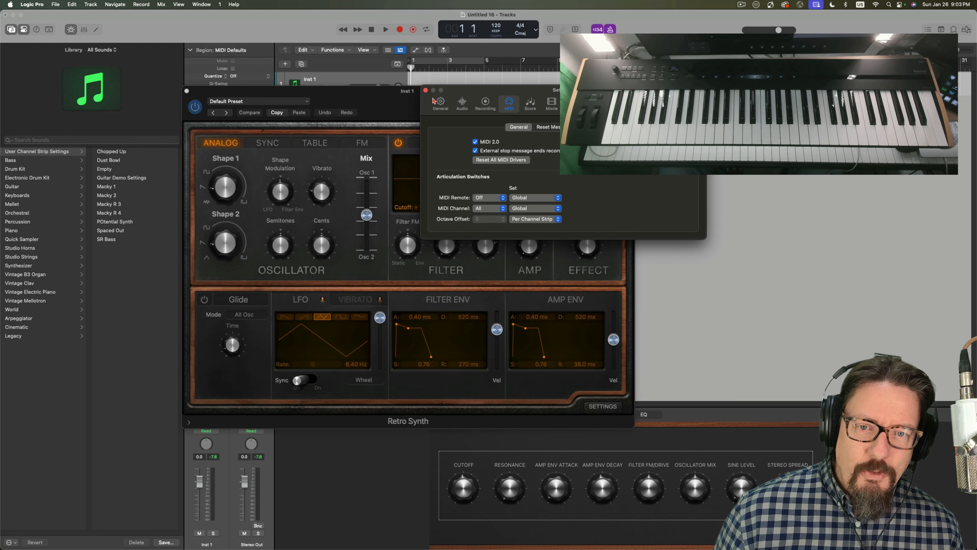
{"action": "left_click", "coordinate": [477, 142]}
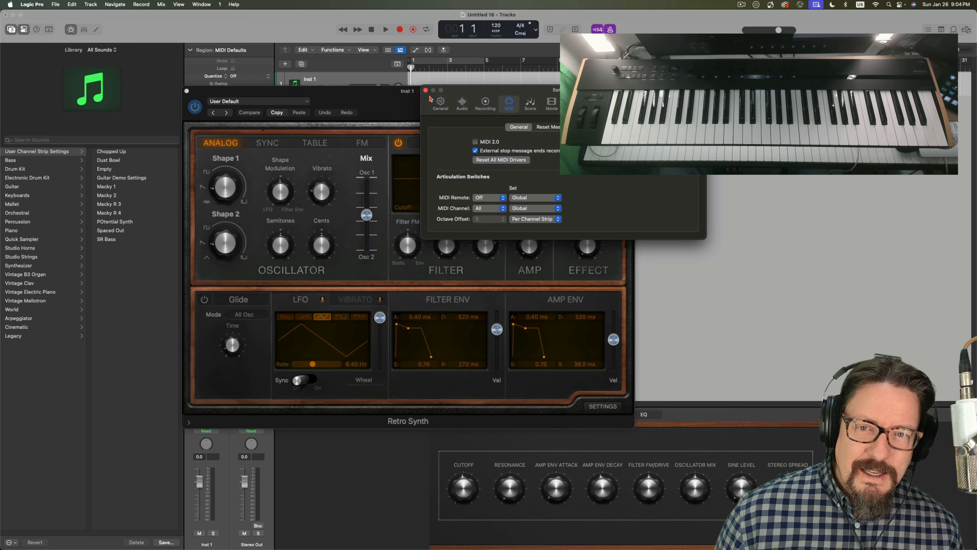
{"action": "left_click", "coordinate": [426, 90]}
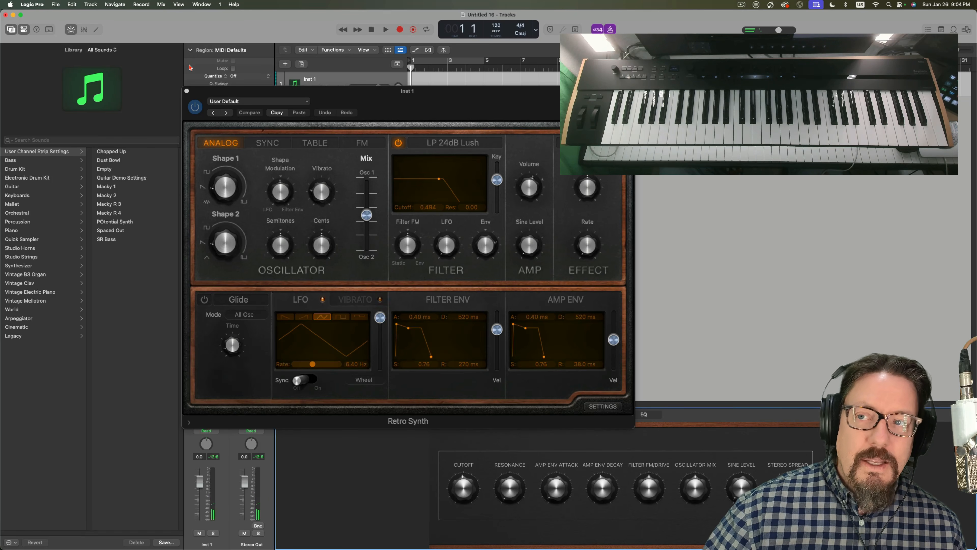
Enable MIDI 2.0 in the MIDI settings and move the Settings window clear of the Retro Synth controls.
{"action": "left_click", "coordinate": [35, 6]}
{"action": "mouse_move", "coordinate": [34, 31]}
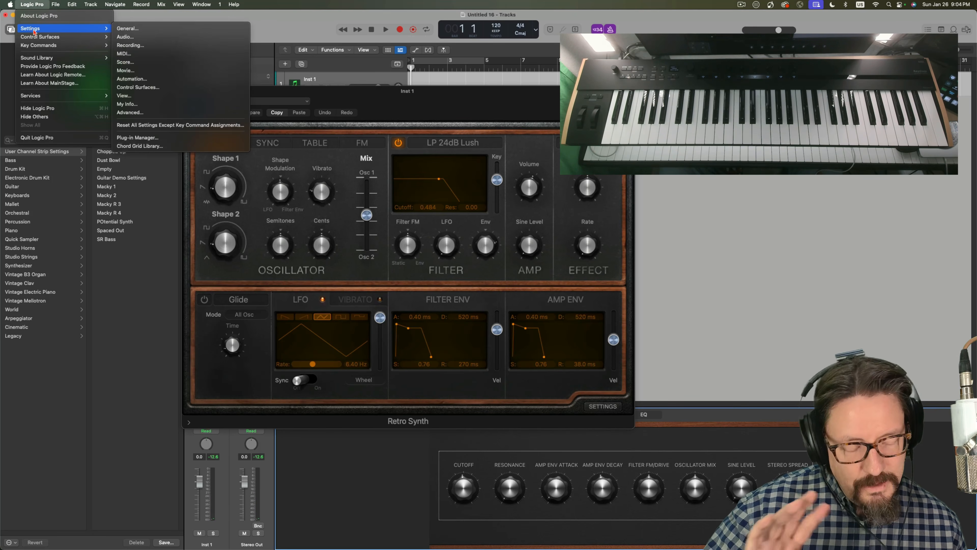
{"action": "left_click", "coordinate": [124, 54]}
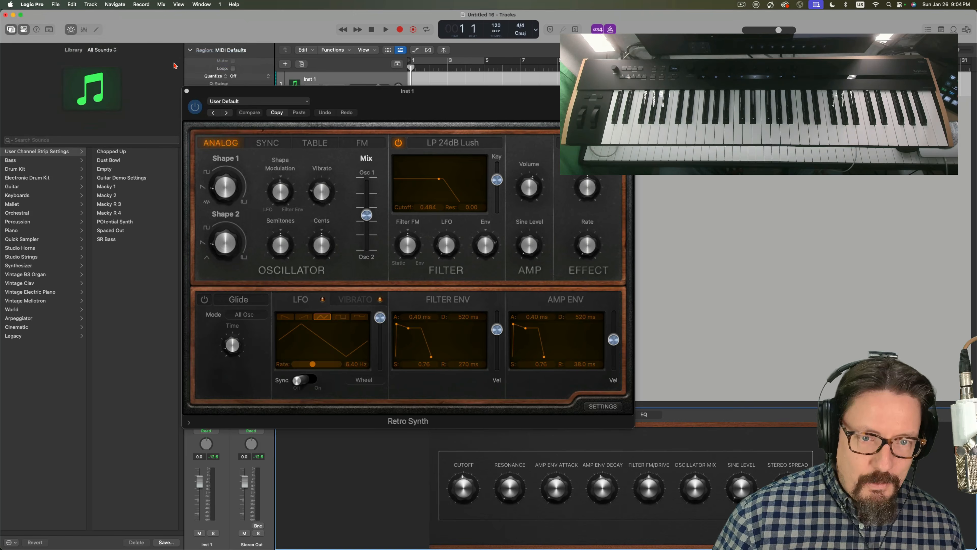
{"action": "left_click", "coordinate": [475, 141]}
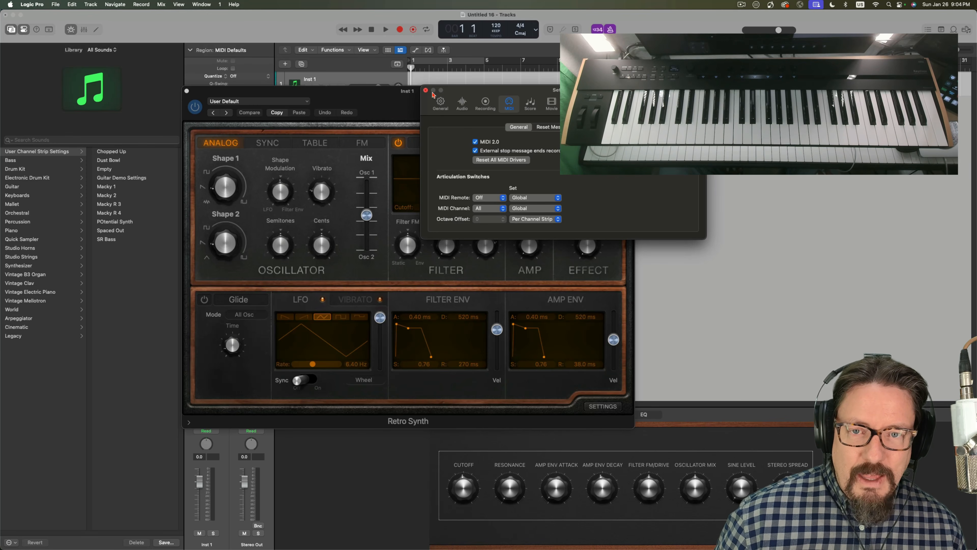
{"action": "left_click_drag", "start_coordinate": [433, 95], "coordinate": [428, 345]}
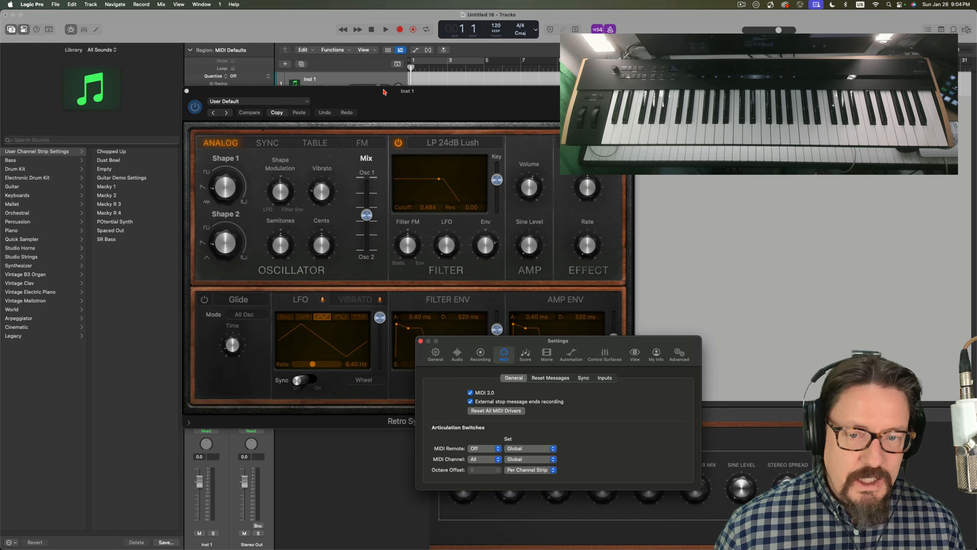
Close Retro Synth and record a MIDI region of about five bars with a sustained C1 note on the Inst 1 track.
{"action": "left_click", "coordinate": [186, 92]}
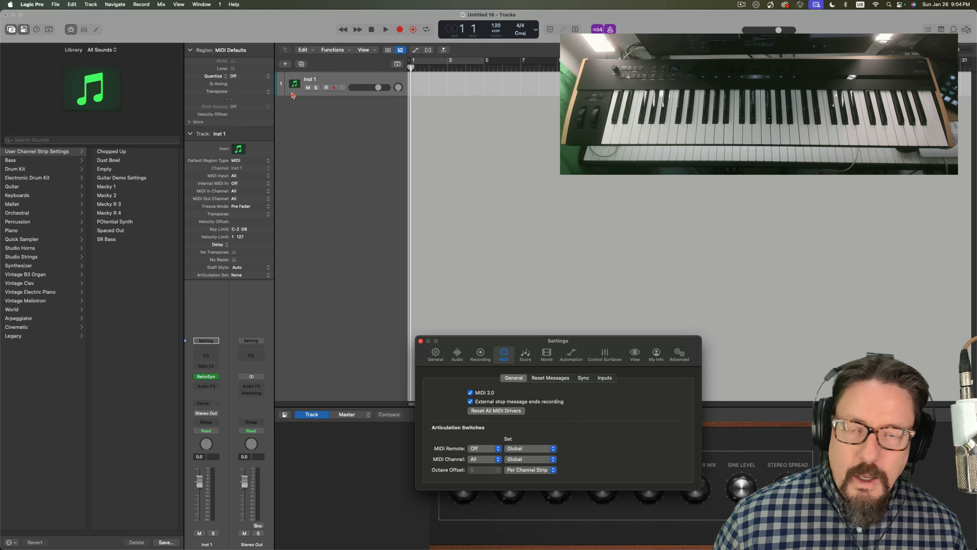
{"action": "left_click", "coordinate": [401, 30]}
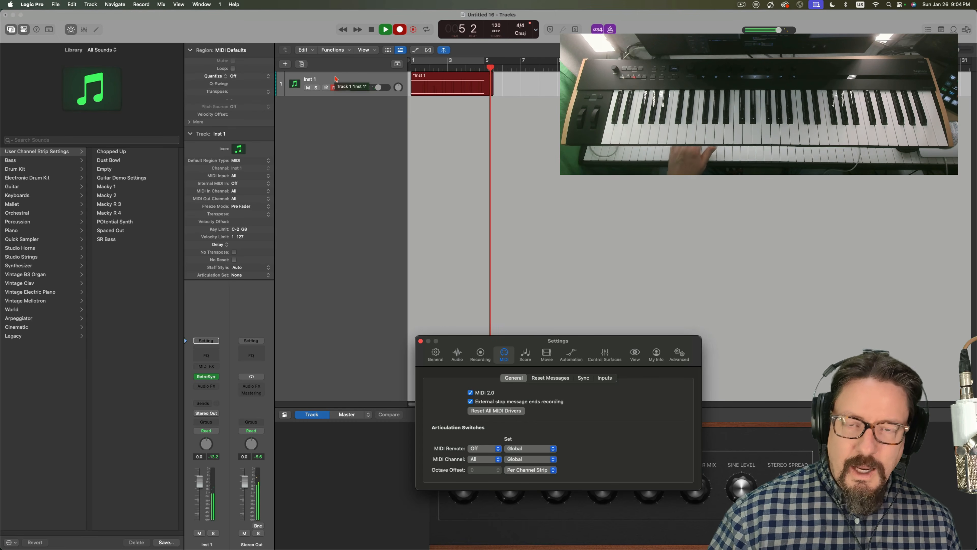
{"action": "key", "text": "space"}
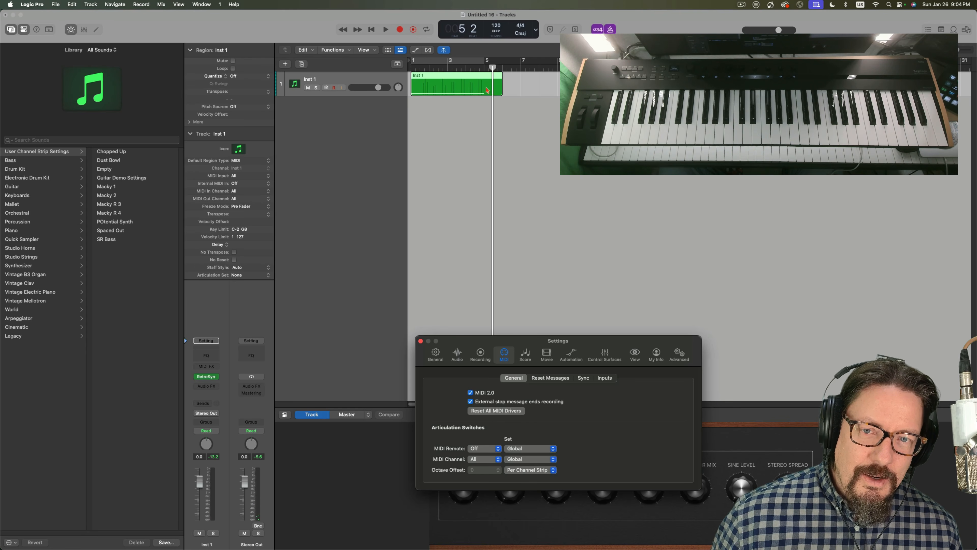
Open the recorded region in an enlarged Piano Roll with its Automation/MIDI area shown, keeping the Settings window out of the way.
{"action": "double_click", "coordinate": [433, 84]}
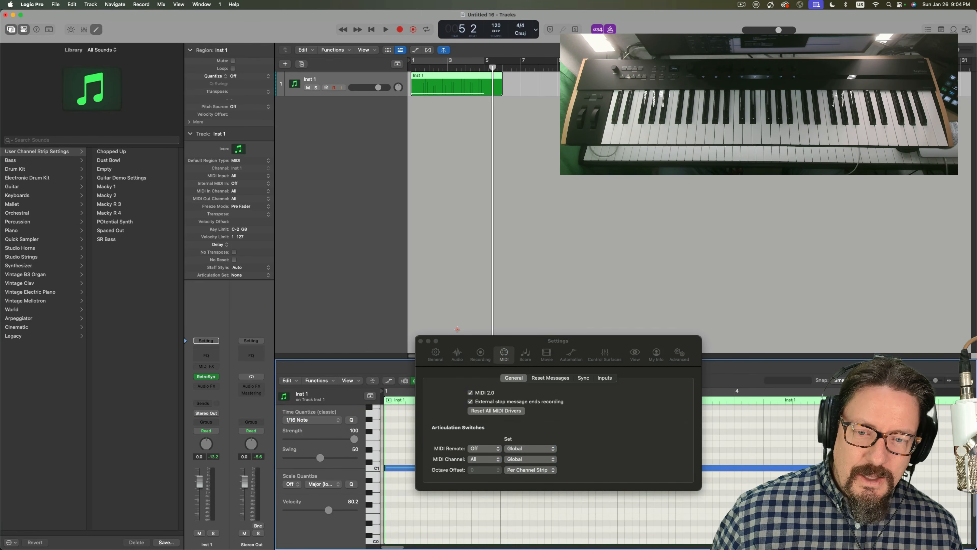
{"action": "left_click_drag", "start_coordinate": [464, 340], "coordinate": [661, 125]}
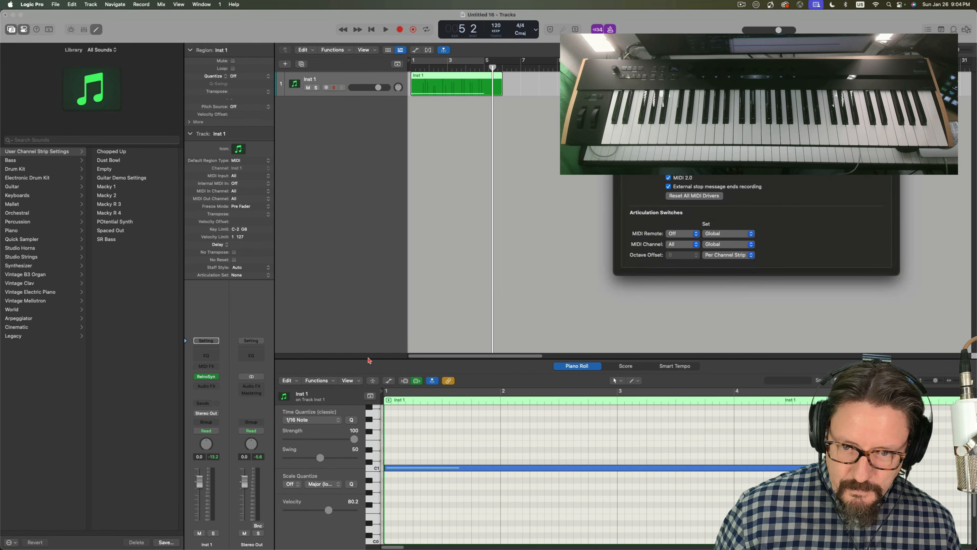
{"action": "left_click", "coordinate": [390, 382]}
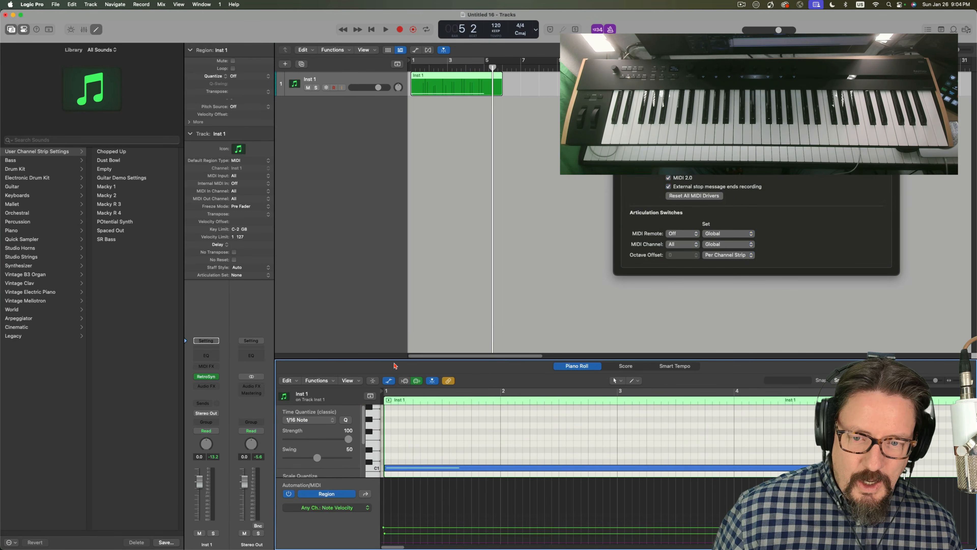
{"action": "left_click_drag", "start_coordinate": [395, 359], "coordinate": [395, 233]}
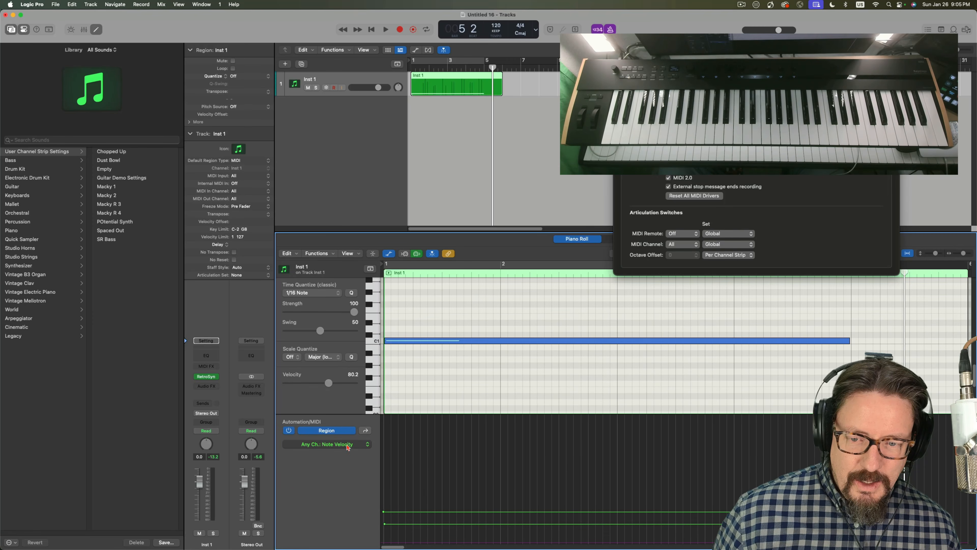
Inspect the region's channel 1 Effect #2 LSB, Note Velocity and Aftertouch data in the Piano Roll, and hide its automation area.
{"action": "left_click", "coordinate": [347, 446]}
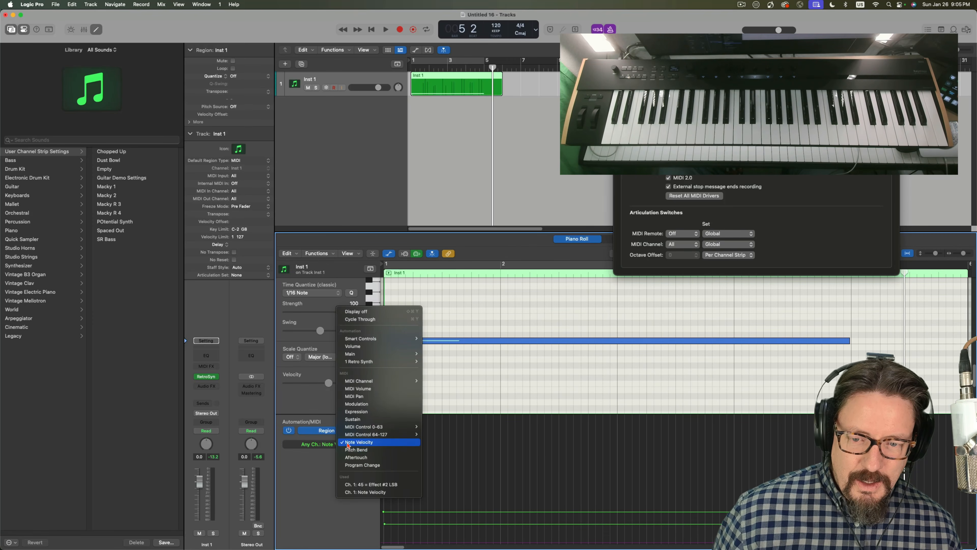
{"action": "left_click", "coordinate": [368, 485]}
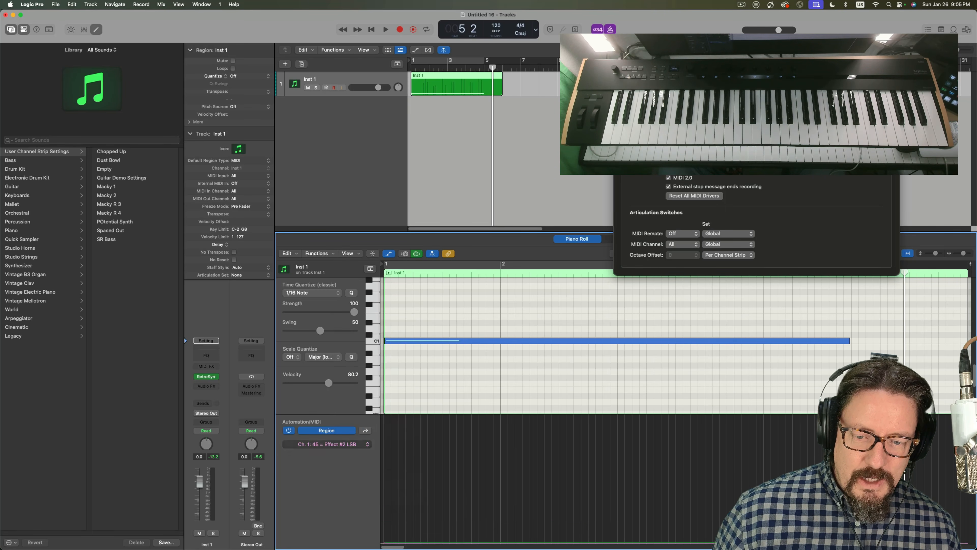
{"action": "left_click", "coordinate": [342, 444]}
{"action": "left_click", "coordinate": [359, 448]}
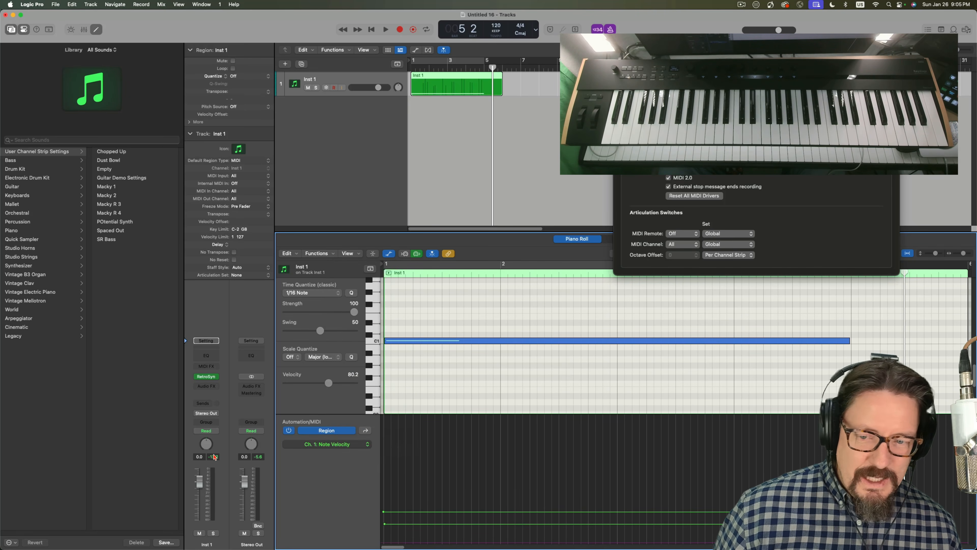
{"action": "left_click", "coordinate": [327, 446]}
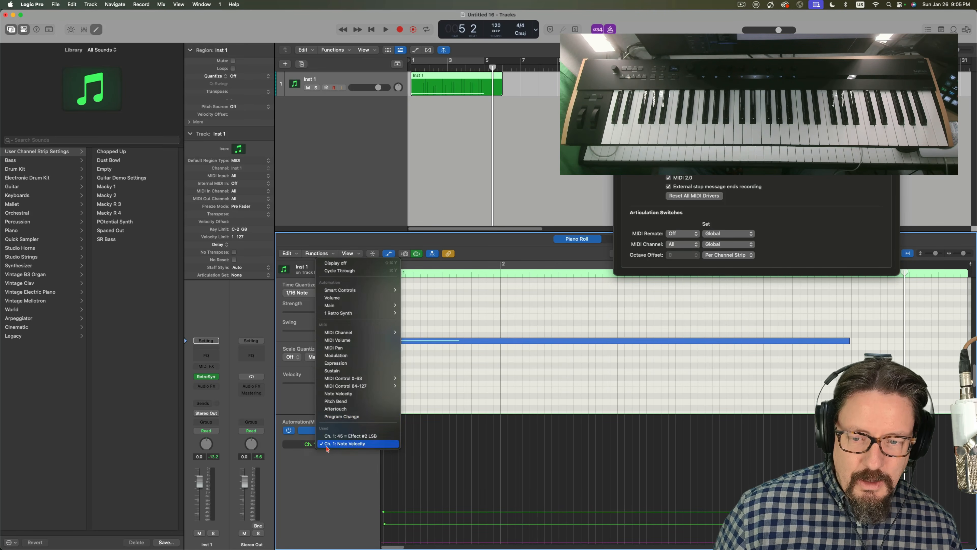
{"action": "left_click", "coordinate": [334, 409]}
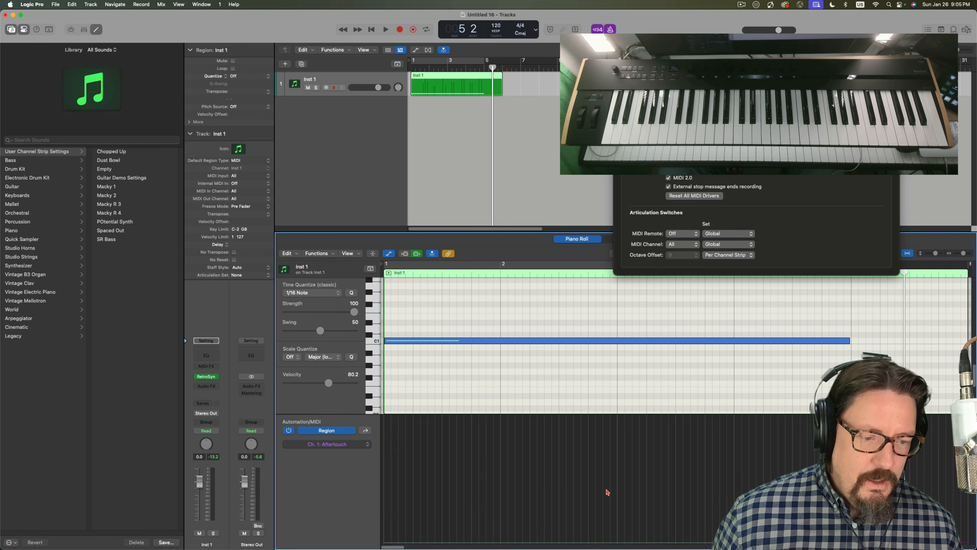
{"action": "scroll", "coordinate": [605, 489], "scroll_direction": "up", "scroll_amount": 5}
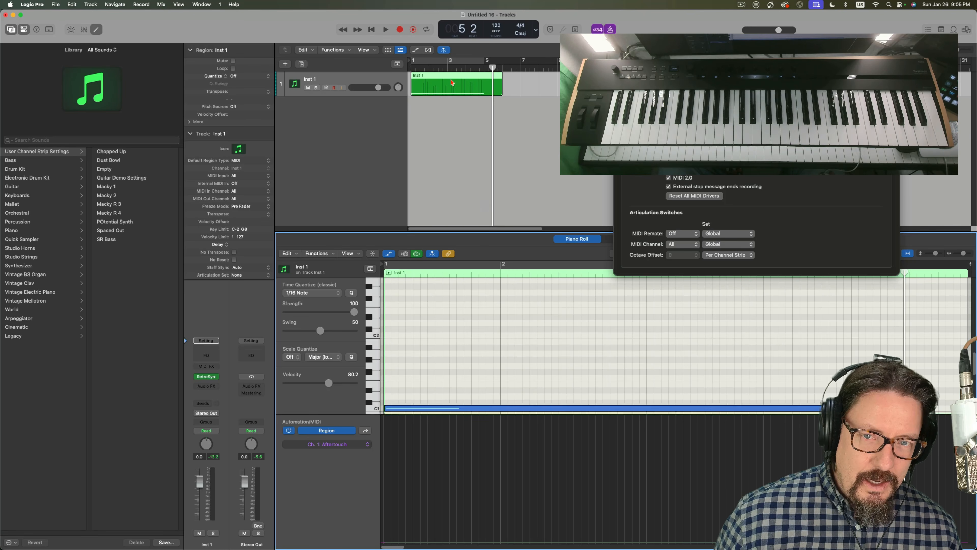
{"action": "key", "text": "a"}
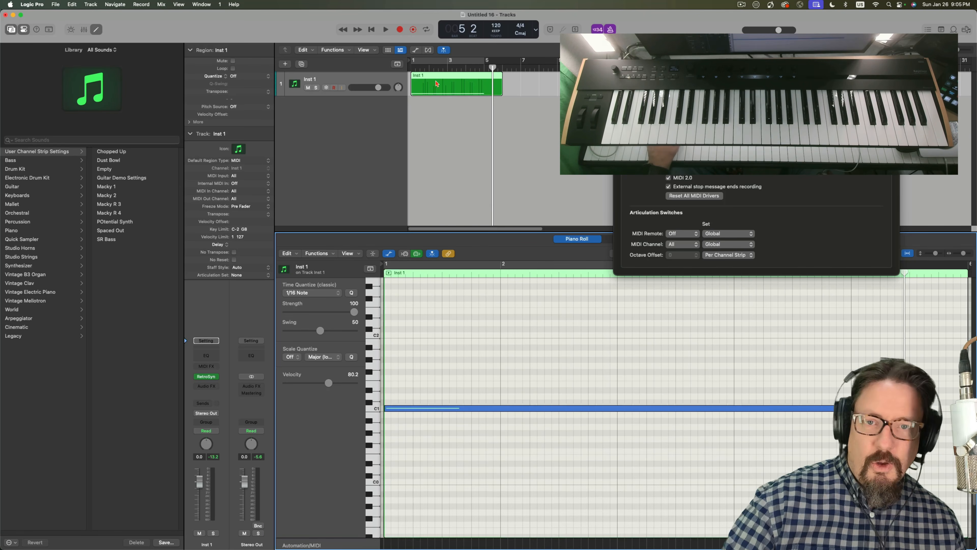
Show track automation for Inst 1 in the arrangement and set the displayed parameter to channel 1 Aftertouch.
{"action": "left_click", "coordinate": [436, 84]}
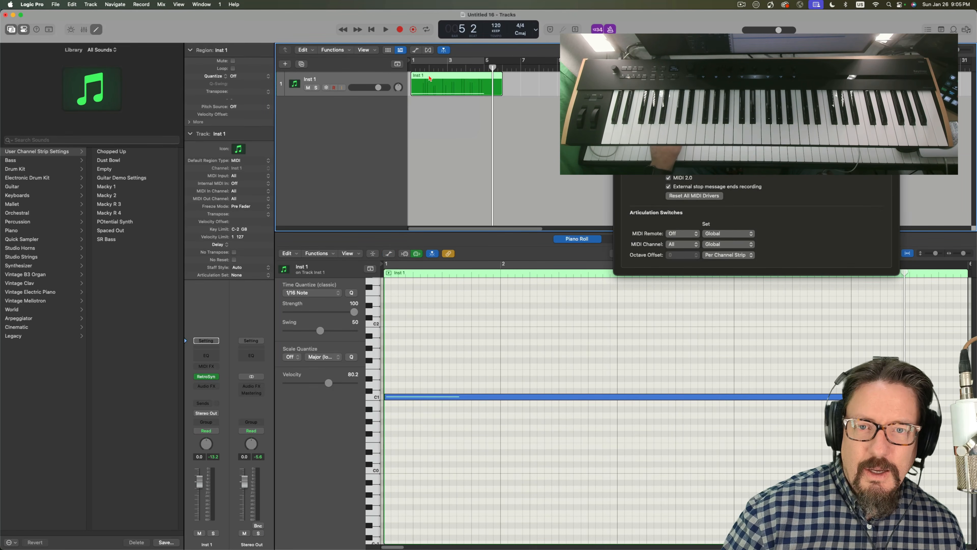
{"action": "key", "text": "a"}
{"action": "left_click_drag", "start_coordinate": [348, 104], "coordinate": [352, 145]}
{"action": "left_click", "coordinate": [352, 94]}
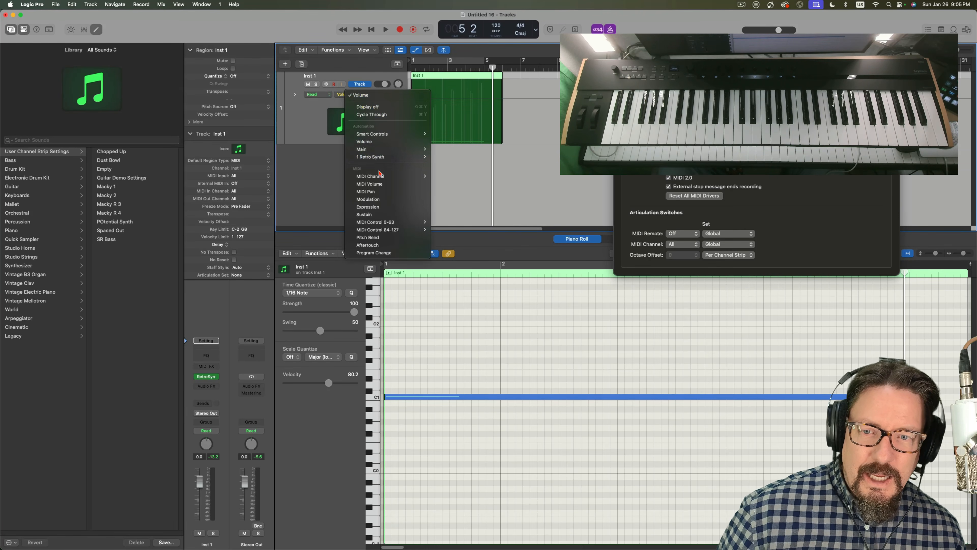
{"action": "left_click", "coordinate": [452, 151]}
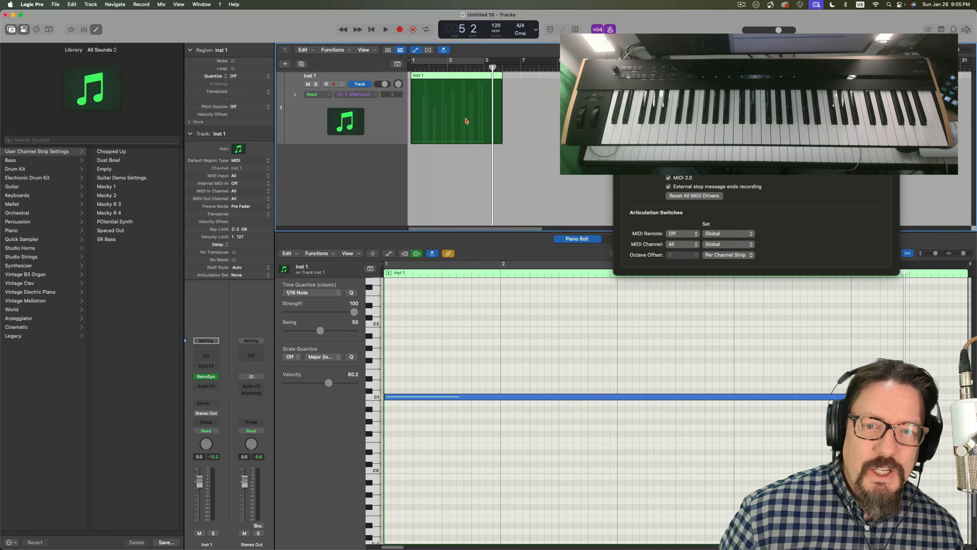
{"action": "left_click", "coordinate": [361, 98]}
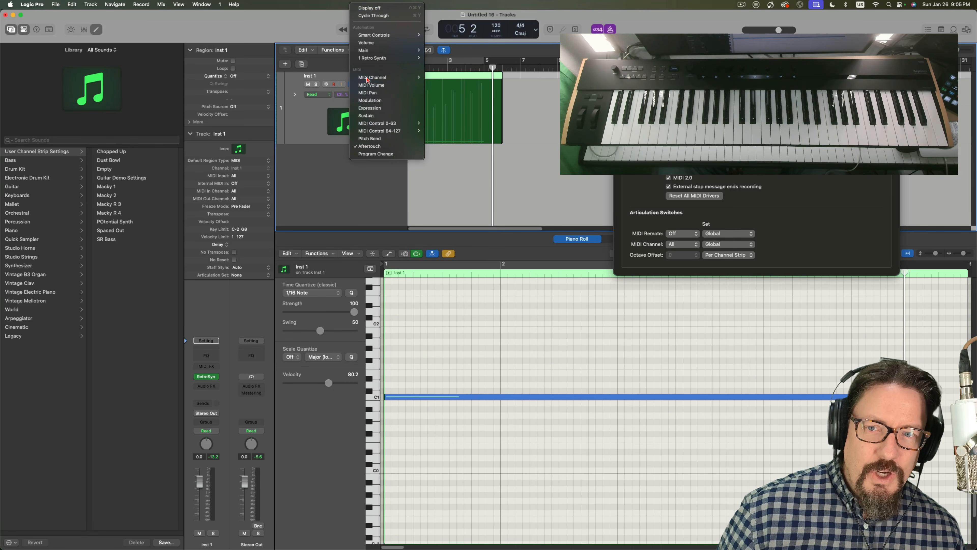
{"action": "left_click", "coordinate": [360, 2]}
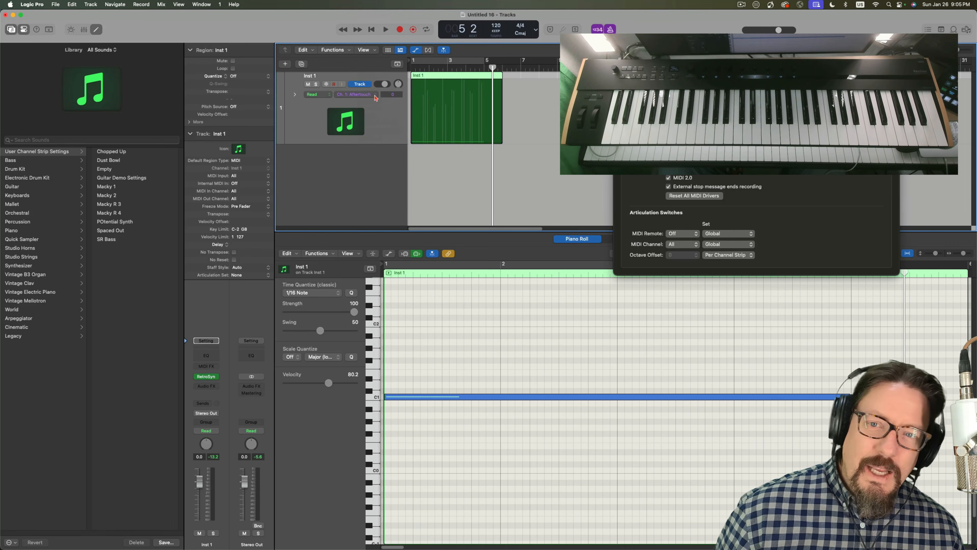
Switch the Inst 1 track to region automation and display the Aftertouch parameter.
{"action": "left_click", "coordinate": [364, 85]}
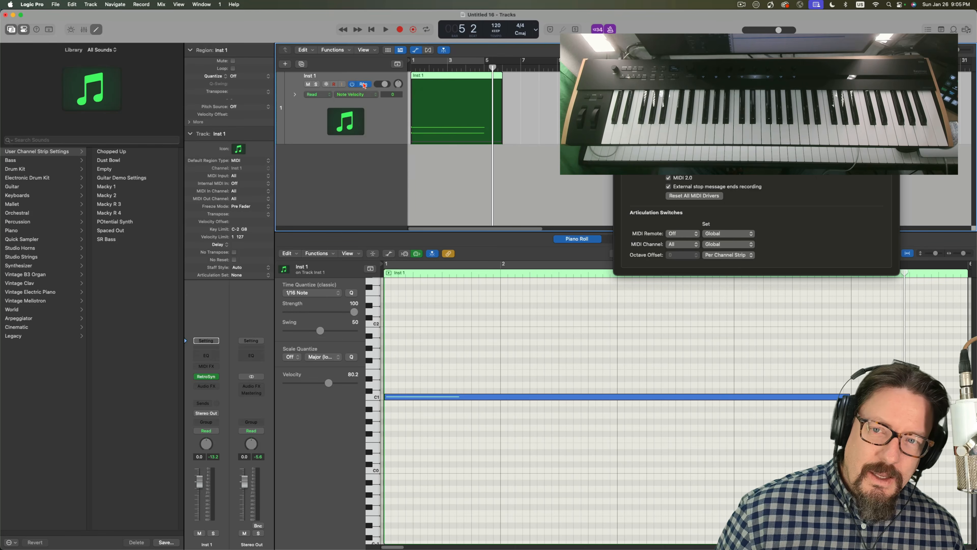
{"action": "left_click", "coordinate": [361, 96]}
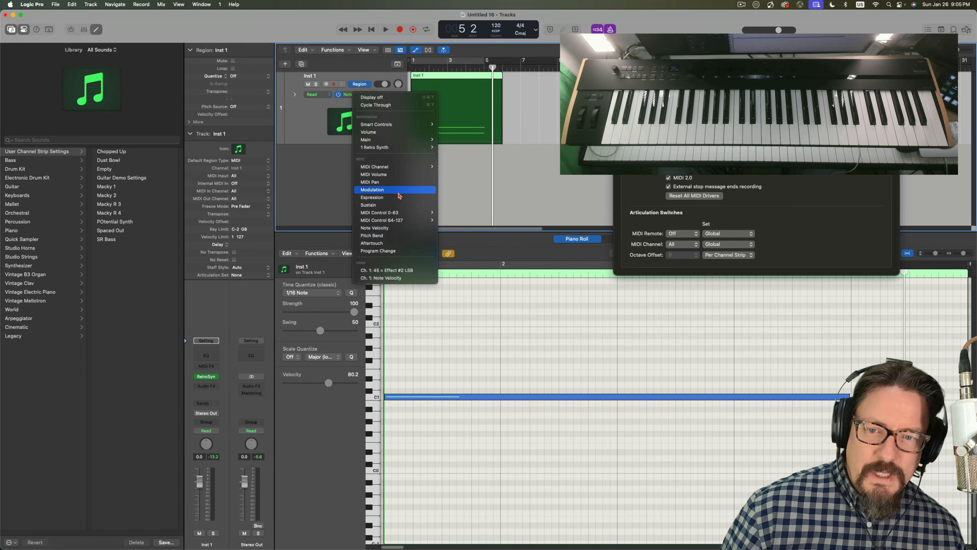
{"action": "left_click", "coordinate": [373, 243]}
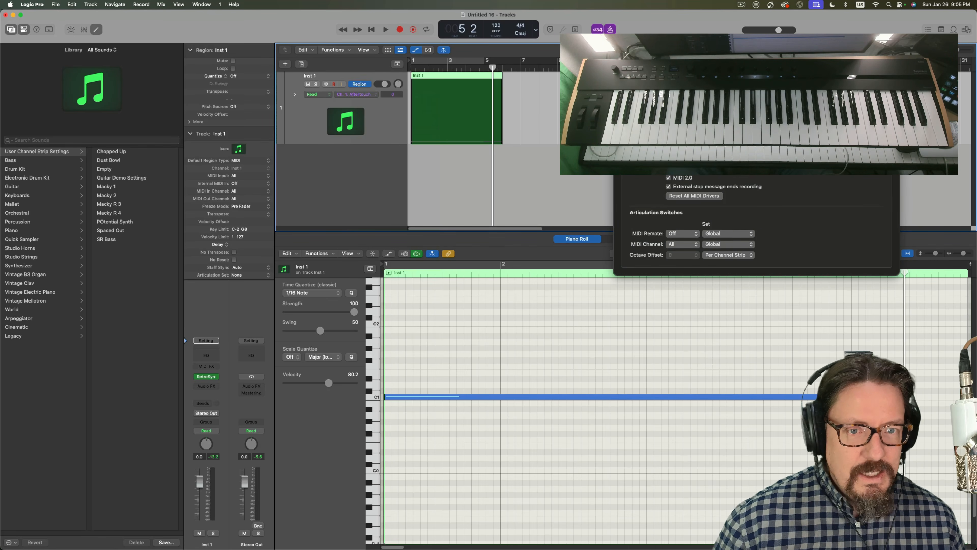
Close the Settings window and play the recorded Inst 1 region from the beginning.
{"action": "left_click_drag", "start_coordinate": [649, 129], "coordinate": [549, 94]}
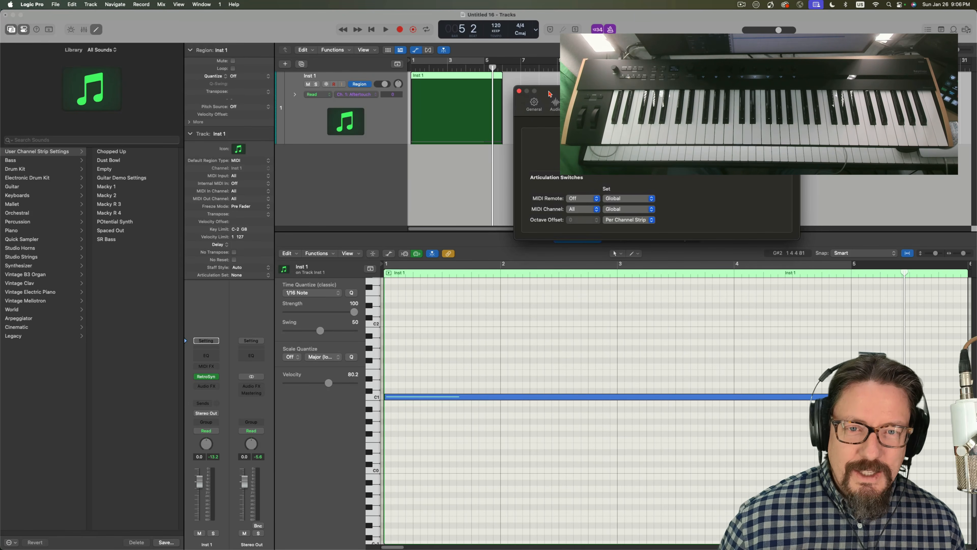
{"action": "left_click", "coordinate": [519, 92]}
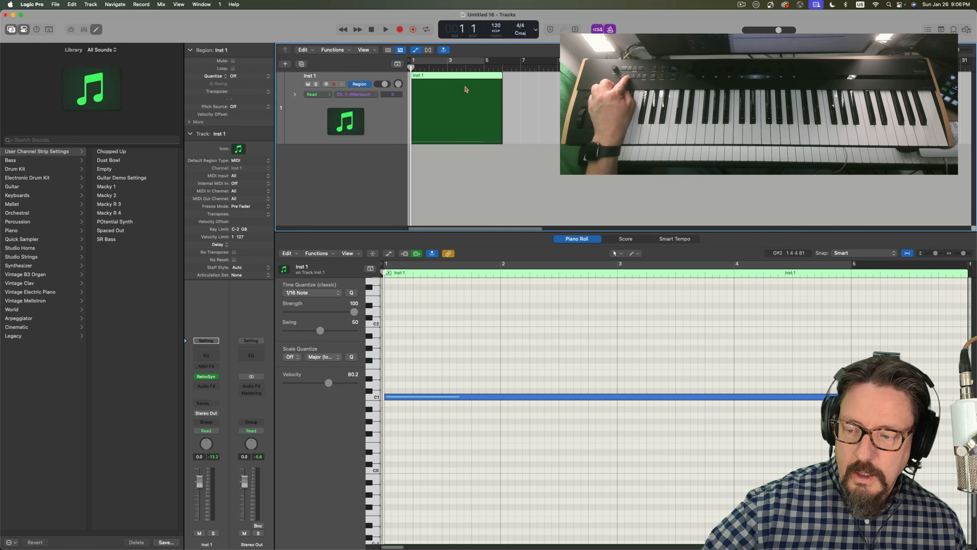
{"action": "key", "text": "Return"}
{"action": "key", "text": "space"}
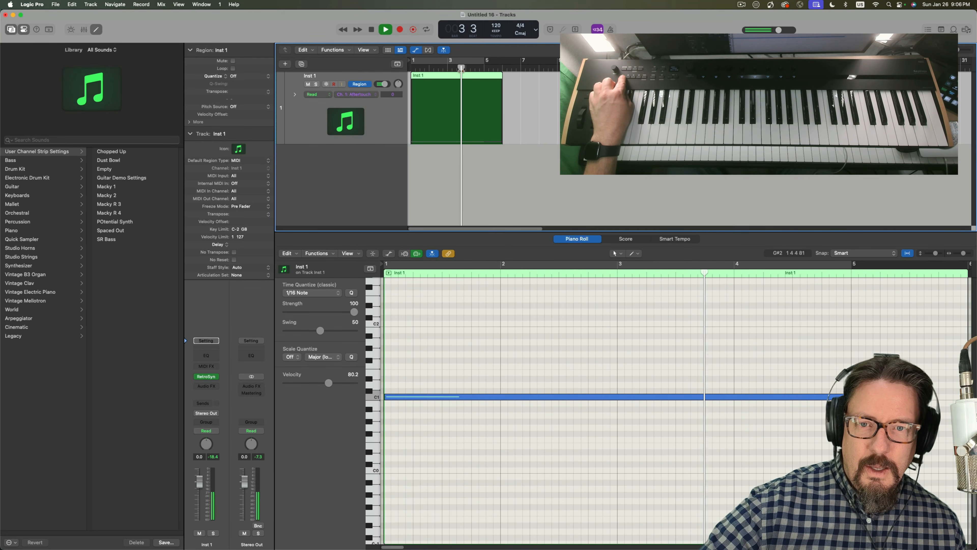
{"action": "key", "text": "Return"}
{"action": "key", "text": "space"}
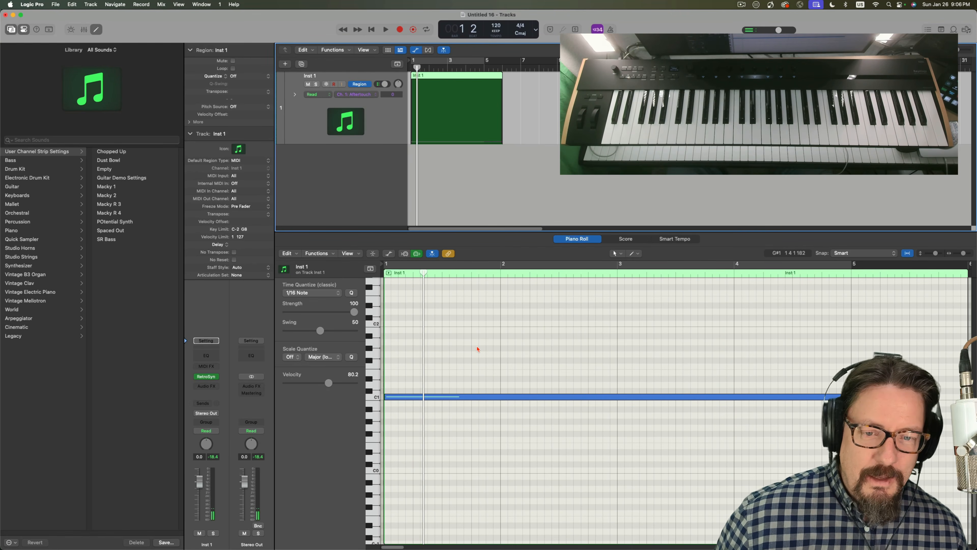
{"action": "scroll", "coordinate": [477, 350], "scroll_direction": "down", "scroll_amount": 5}
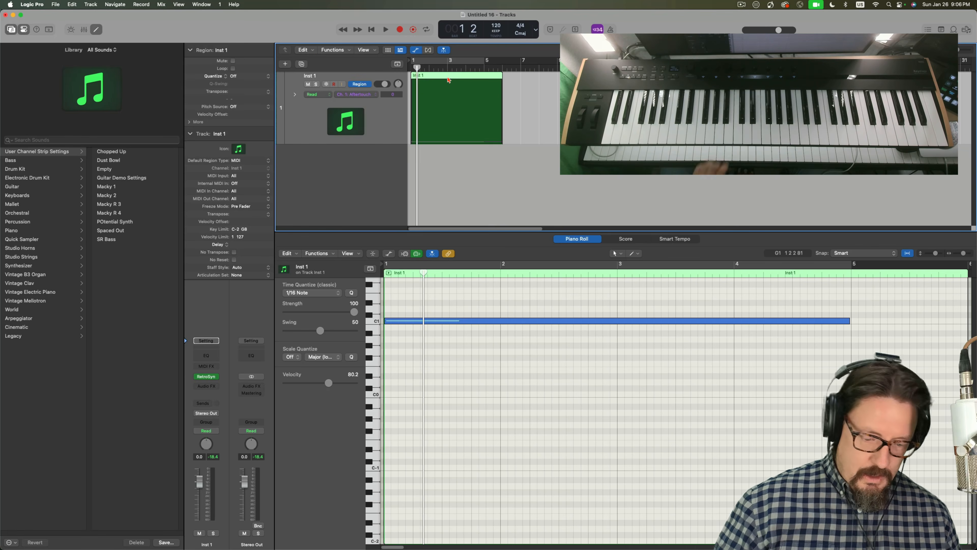
Delete the recorded region from the Inst 1 track and hide track automation in the arrangement.
{"action": "key", "text": "Delete"}
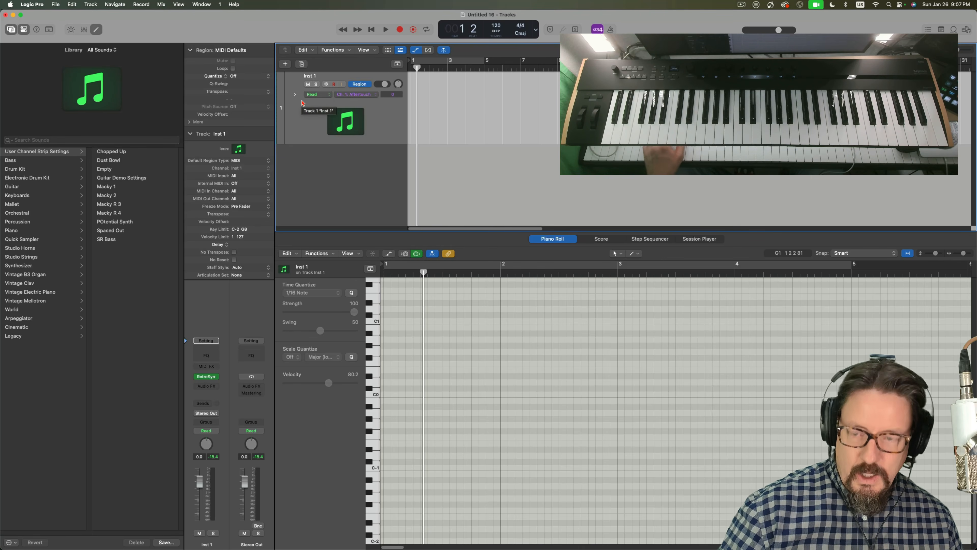
{"action": "key", "text": "a"}
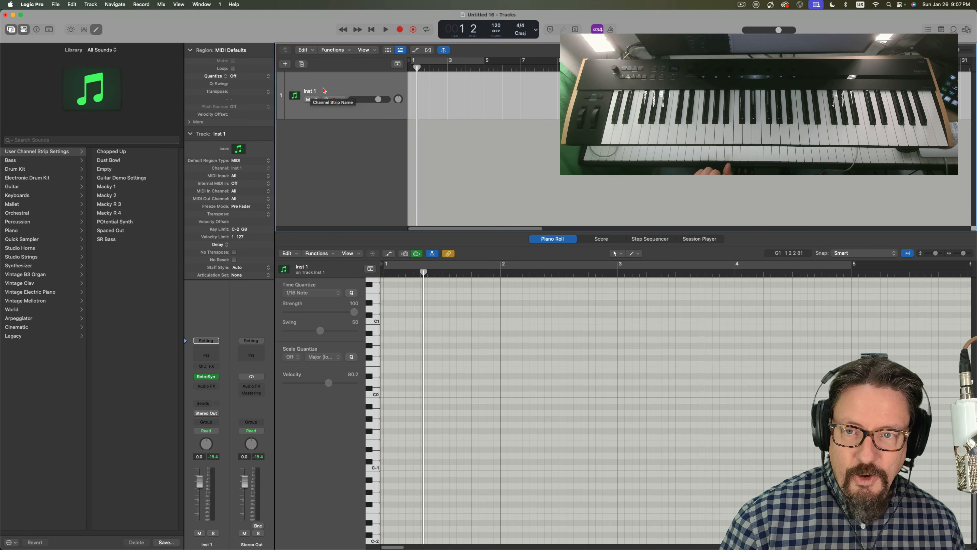
Set Retro Synth's MIDI Mono Mode to On (Common Base Channel 1) and close the plug-in.
{"action": "left_click", "coordinate": [206, 376]}
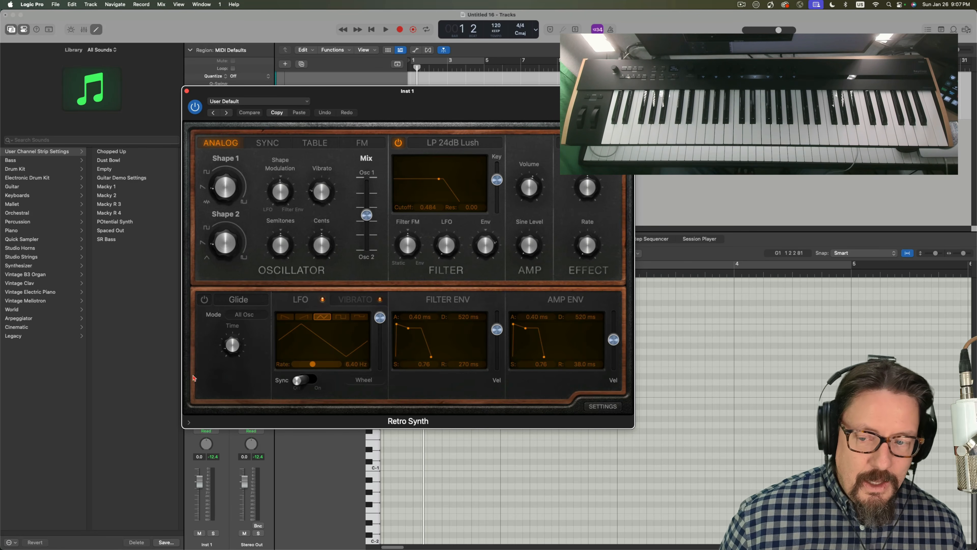
{"action": "left_click", "coordinate": [188, 423]}
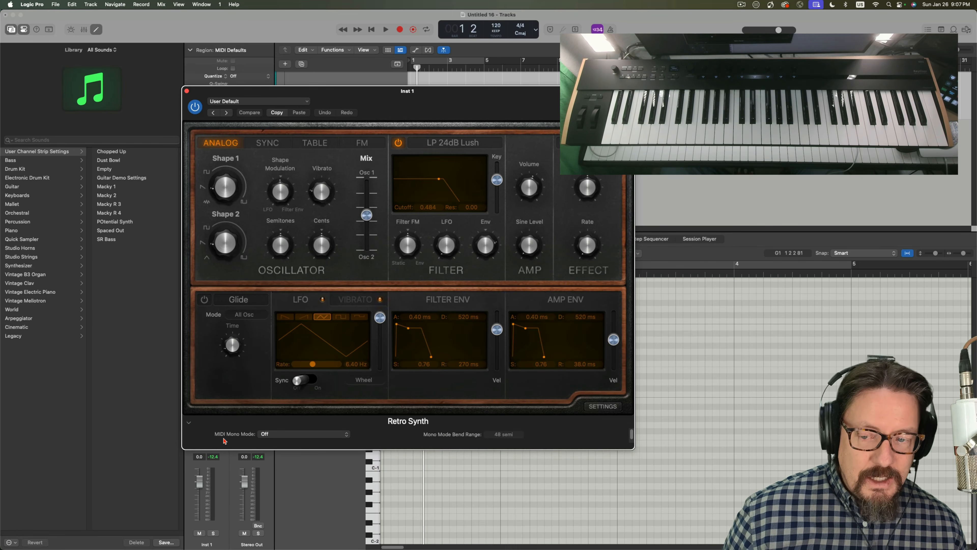
{"action": "left_click", "coordinate": [275, 436]}
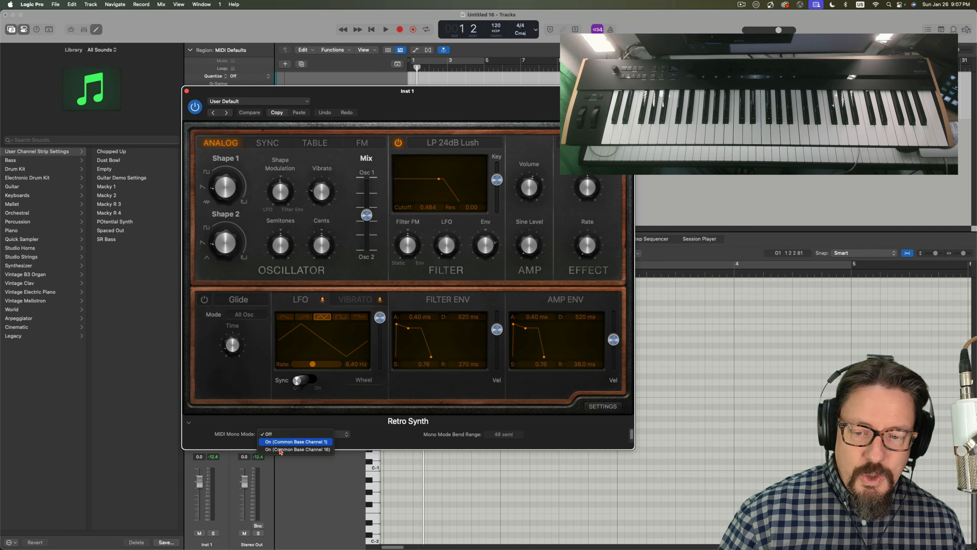
{"action": "left_click", "coordinate": [280, 442]}
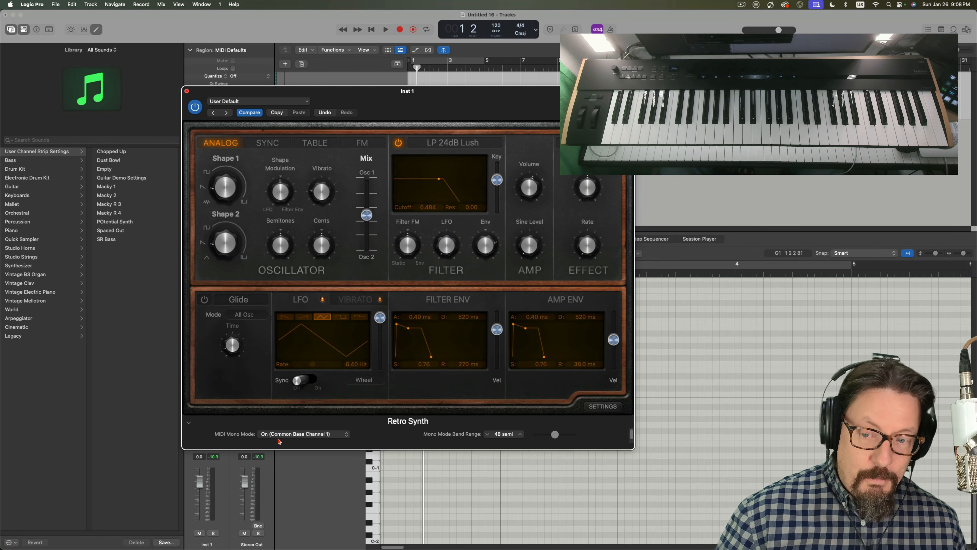
{"action": "left_click", "coordinate": [187, 92]}
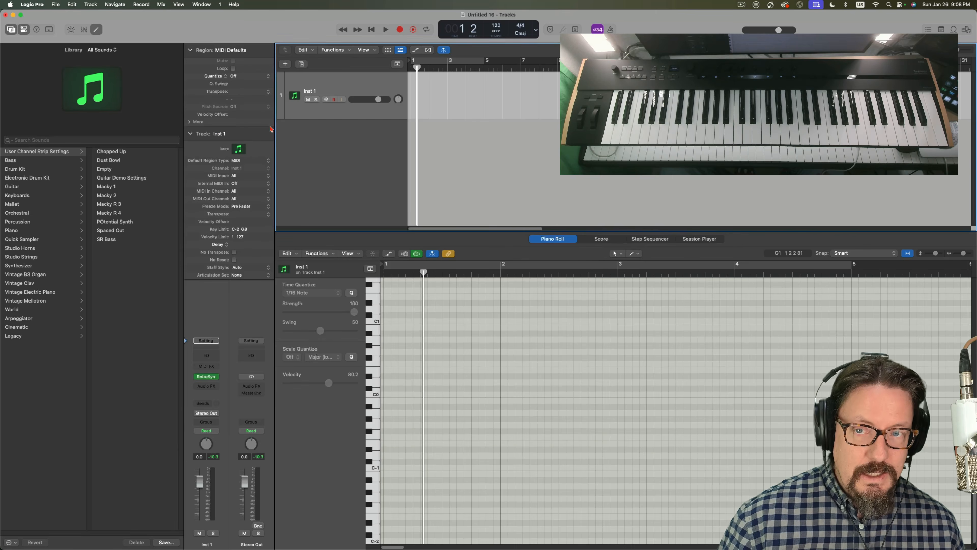
Record a new region on Inst 1, holding two notes far apart and varying their aftertouch pressure.
{"action": "left_click", "coordinate": [399, 30]}
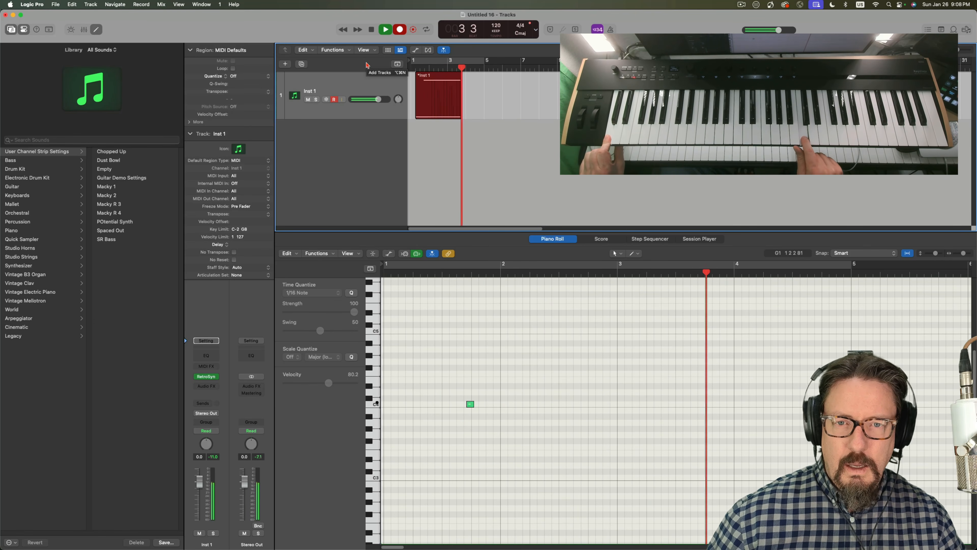
{"action": "key", "text": "space"}
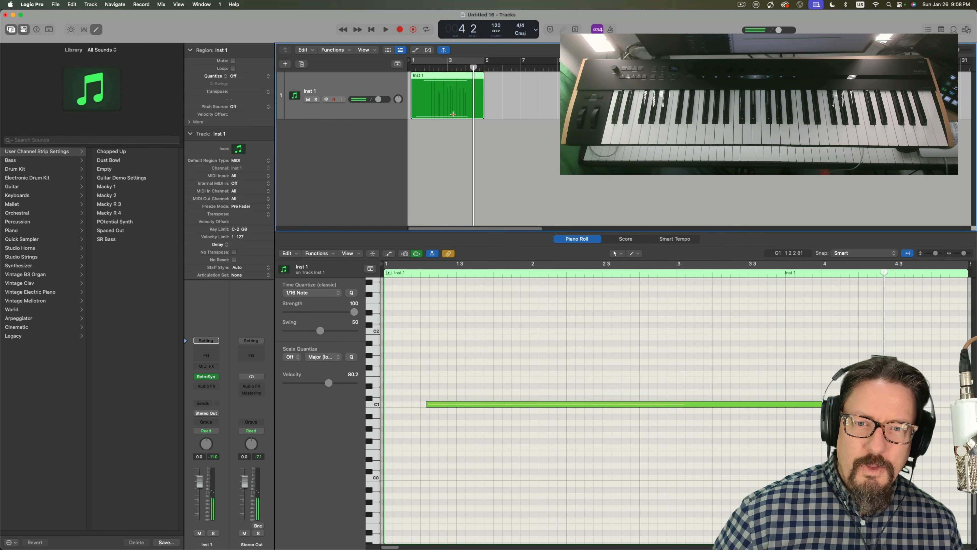
Show the new region's Automation/MIDI area in the Piano Roll and display channel 2 Aftertouch.
{"action": "left_click", "coordinate": [389, 253]}
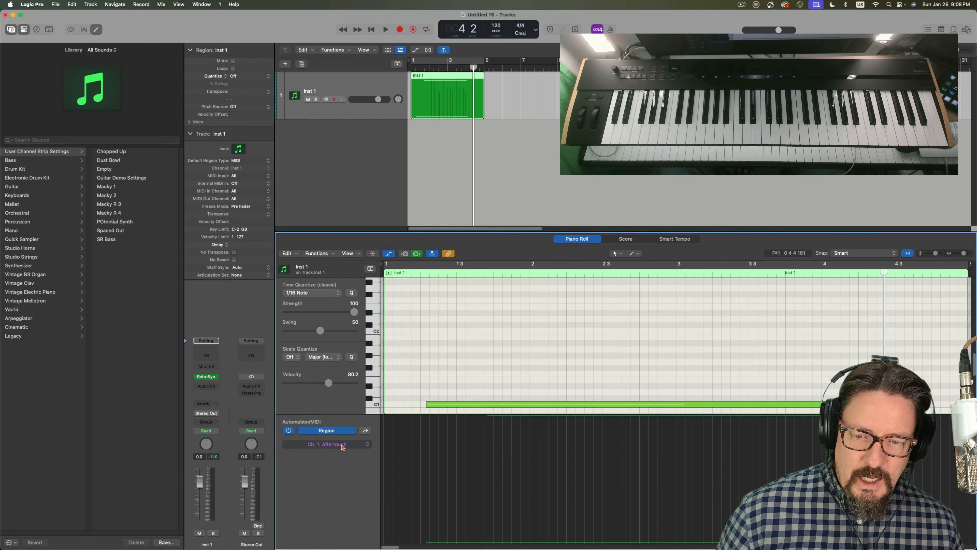
{"action": "left_click", "coordinate": [342, 446]}
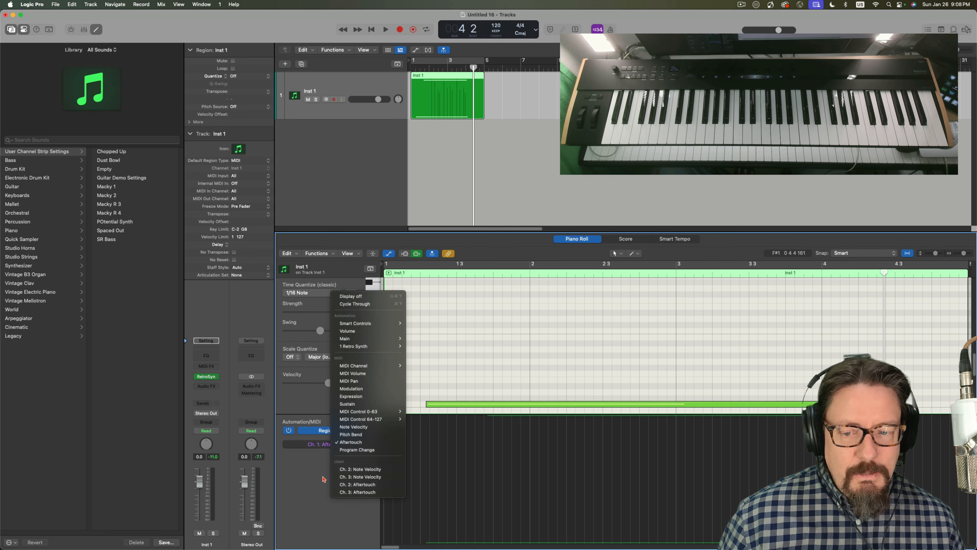
{"action": "left_click", "coordinate": [350, 485]}
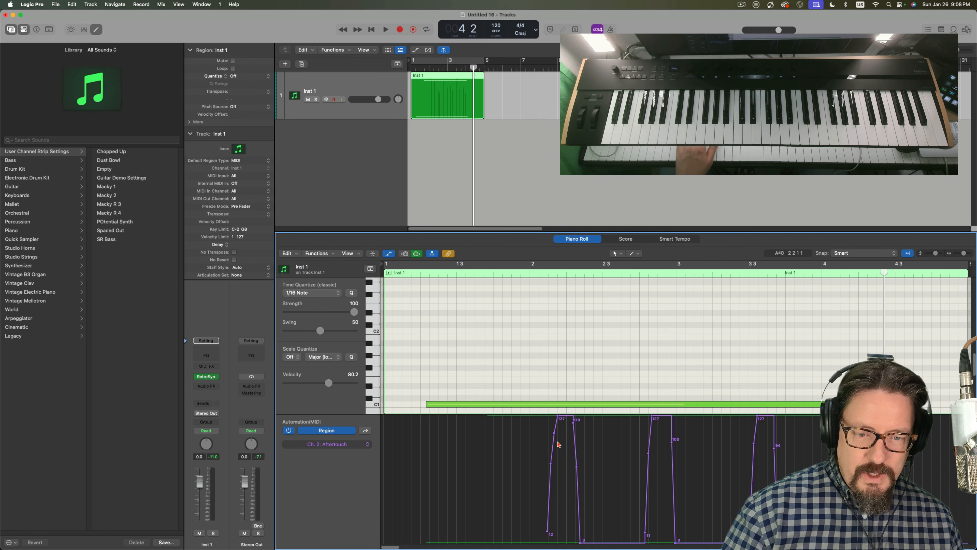
Play the new region from the beginning to follow its channel 2 Aftertouch curve.
{"action": "key", "text": "space"}
{"action": "key", "text": "space"}
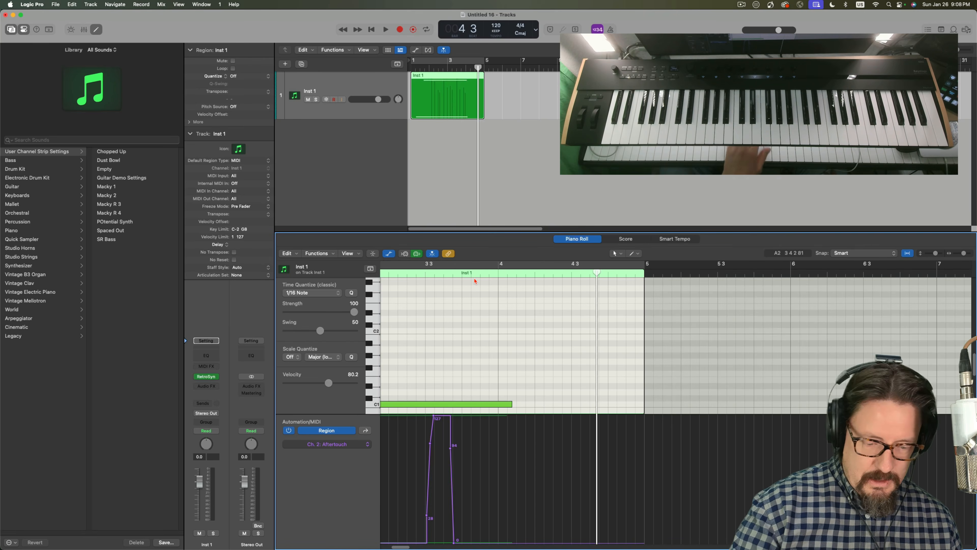
{"action": "key", "text": "Return"}
{"action": "key", "text": "space"}
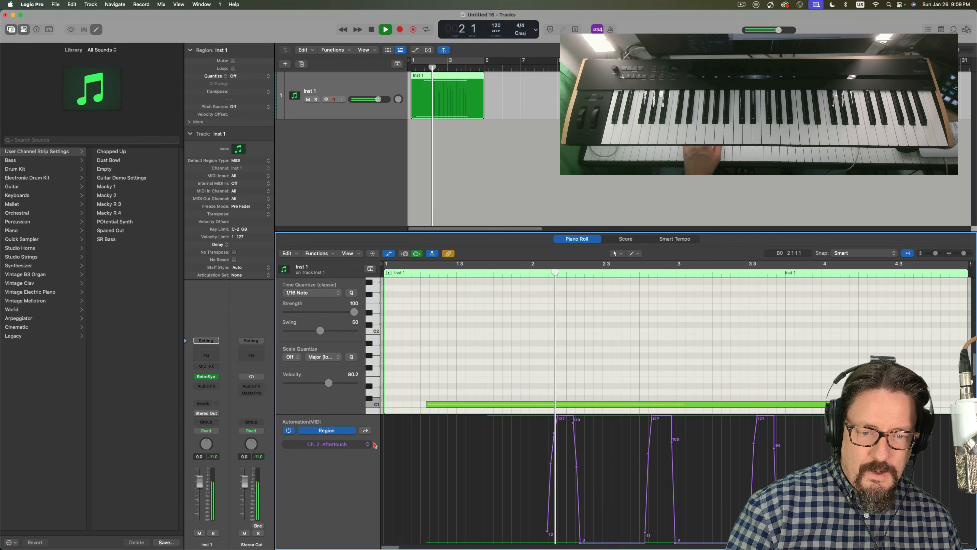
{"action": "key", "text": "space"}
Display channel 3 Aftertouch, play it back from shortly after bar 2, and check the parameters used in the region.
{"action": "left_click", "coordinate": [327, 446]}
{"action": "left_click", "coordinate": [331, 454]}
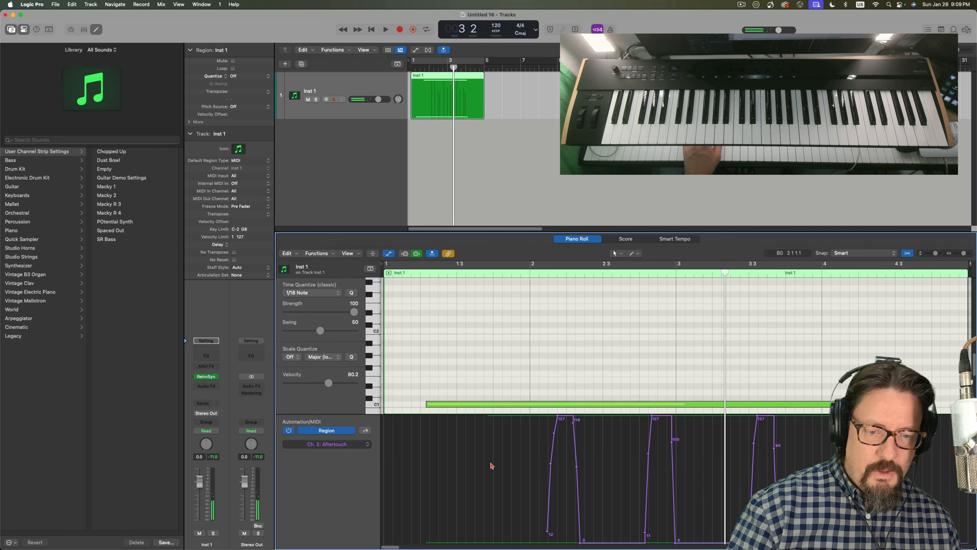
{"action": "left_click", "coordinate": [572, 272]}
{"action": "key", "text": "space"}
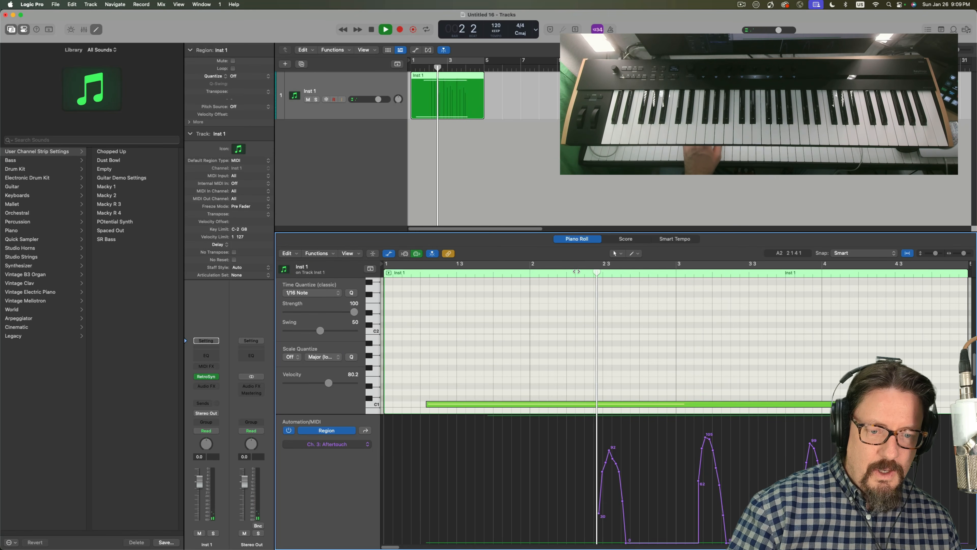
{"action": "key", "text": "space"}
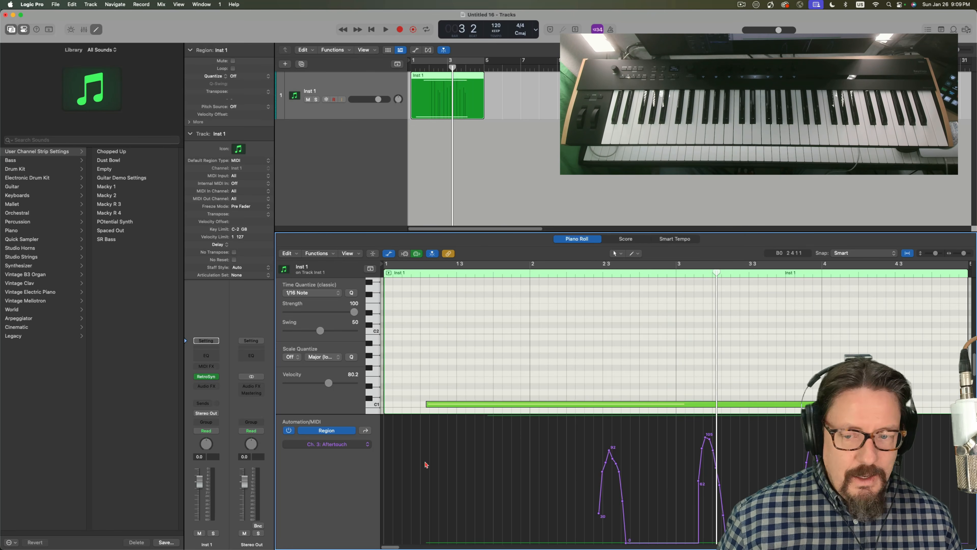
{"action": "left_click", "coordinate": [351, 448]}
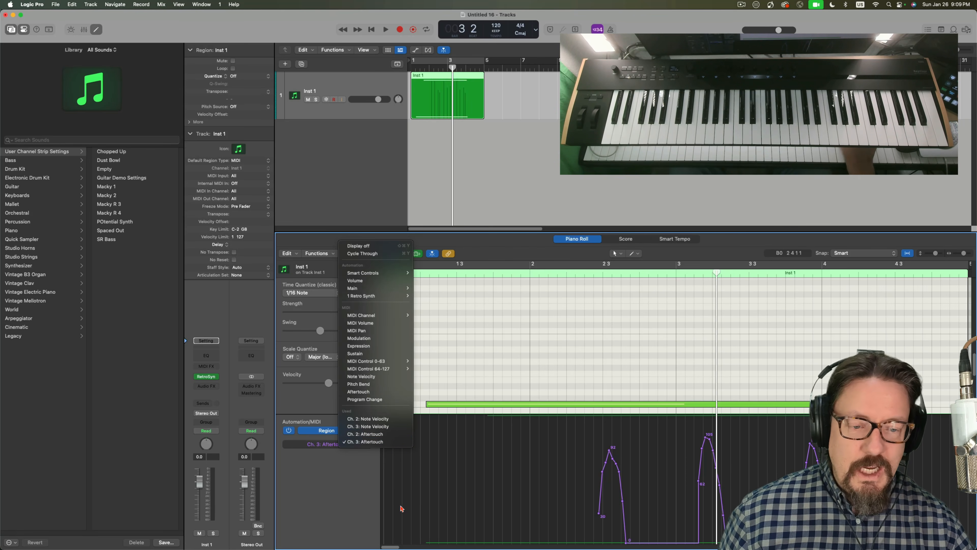
{"action": "left_click", "coordinate": [552, 431]}
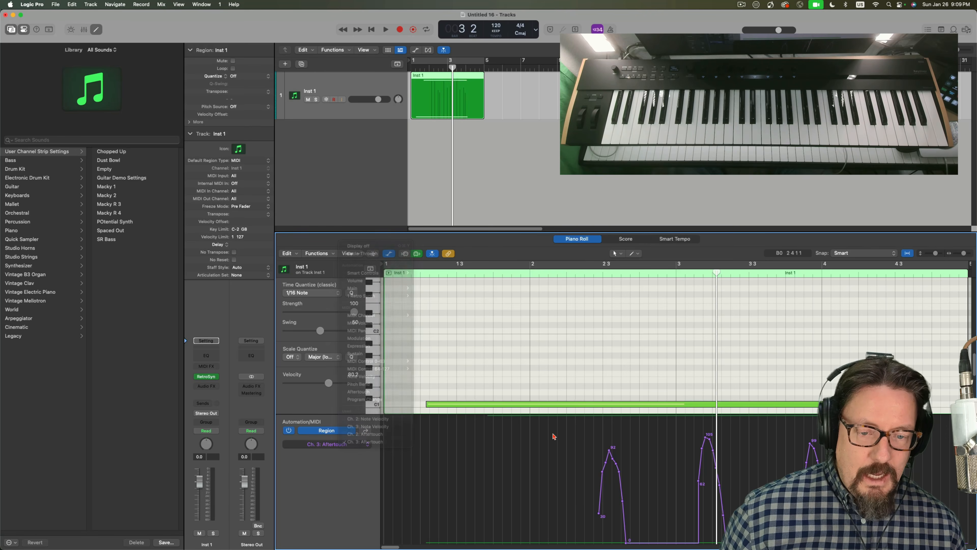
Move the held C1 note up to D1 in the Piano Roll.
{"action": "scroll", "coordinate": [541, 375], "scroll_direction": "up", "scroll_amount": 1}
{"action": "scroll", "coordinate": [542, 375], "scroll_direction": "down", "scroll_amount": 2}
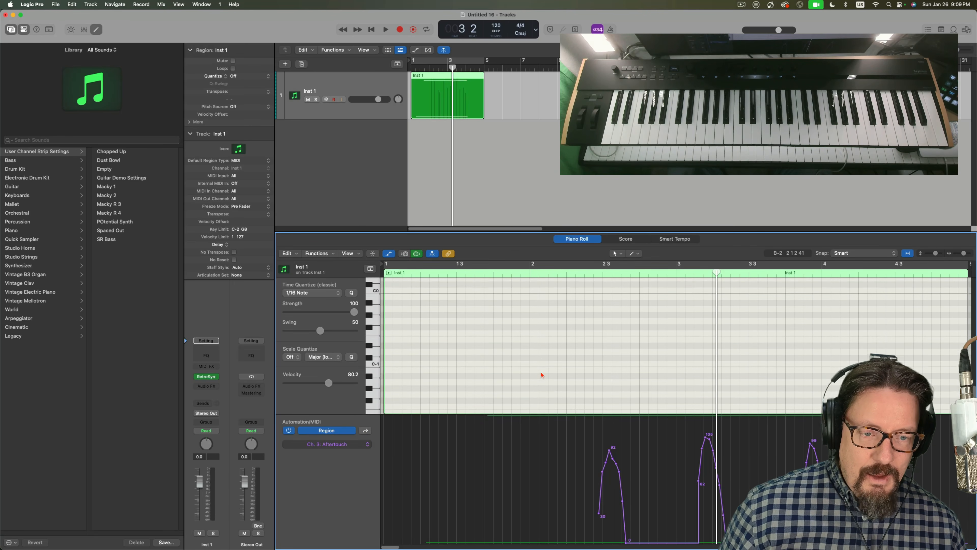
{"action": "left_click_drag", "start_coordinate": [500, 397], "coordinate": [501, 388]}
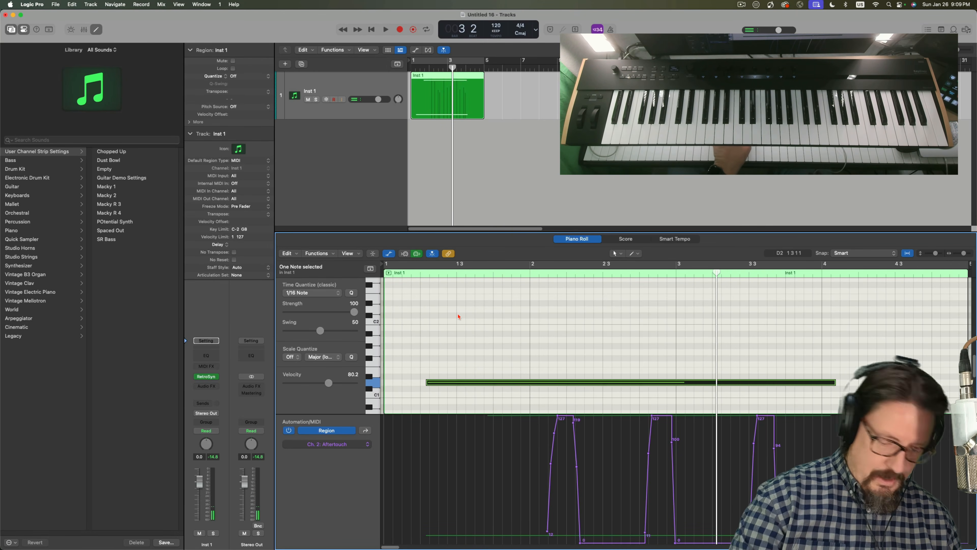
Play the region from the beginning to hear the moved low note with its channel 2 Aftertouch.
{"action": "key", "text": "Return"}
{"action": "key", "text": "space"}
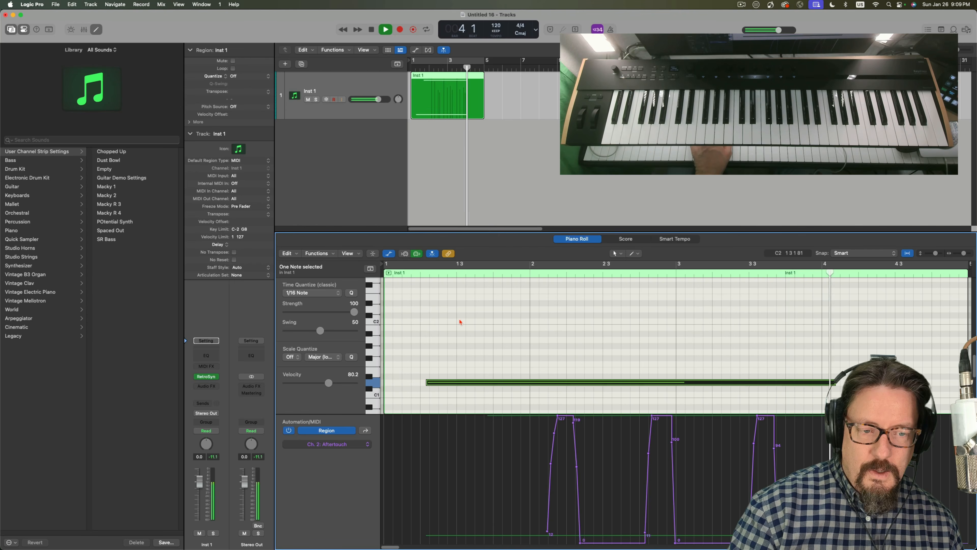
{"action": "key", "text": "space"}
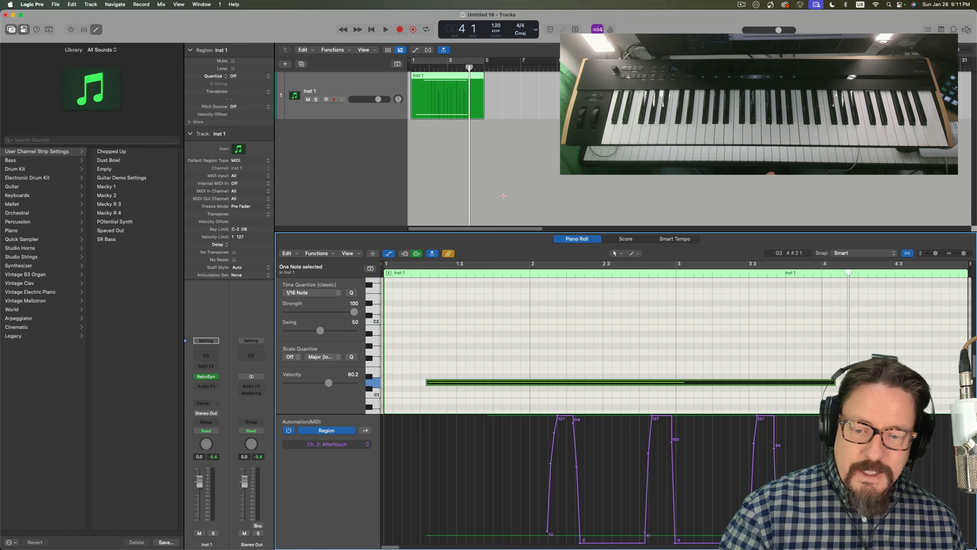
Open the MIDI settings to check the MIDI 2.0 option, placing the window clear of the keyboard view.
{"action": "left_click", "coordinate": [44, 4]}
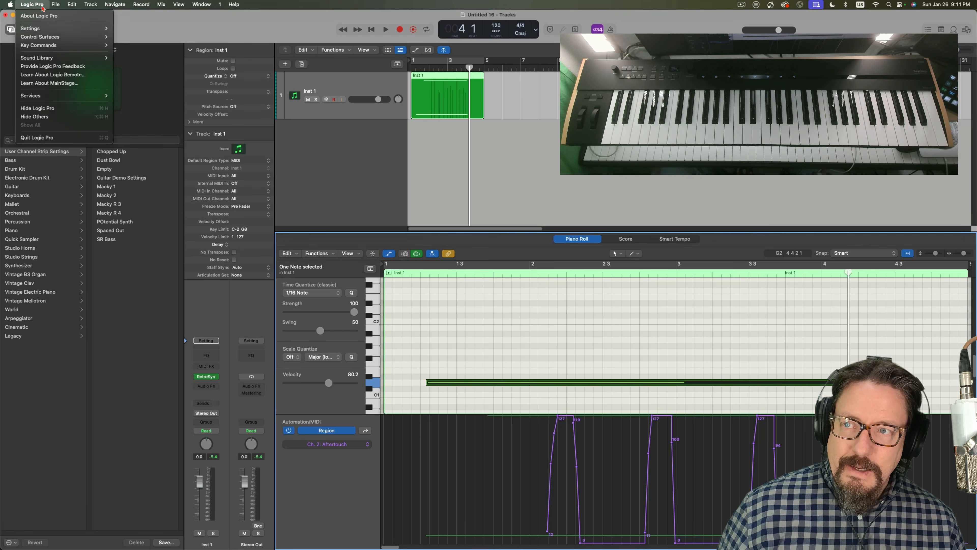
{"action": "mouse_move", "coordinate": [42, 28]}
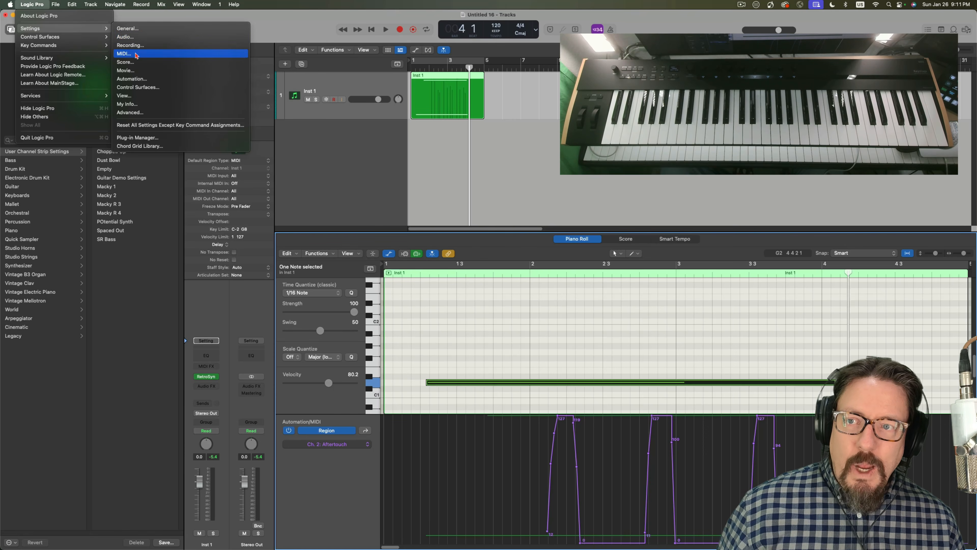
{"action": "left_click", "coordinate": [125, 53]}
{"action": "left_click_drag", "start_coordinate": [600, 91], "coordinate": [440, 152]}
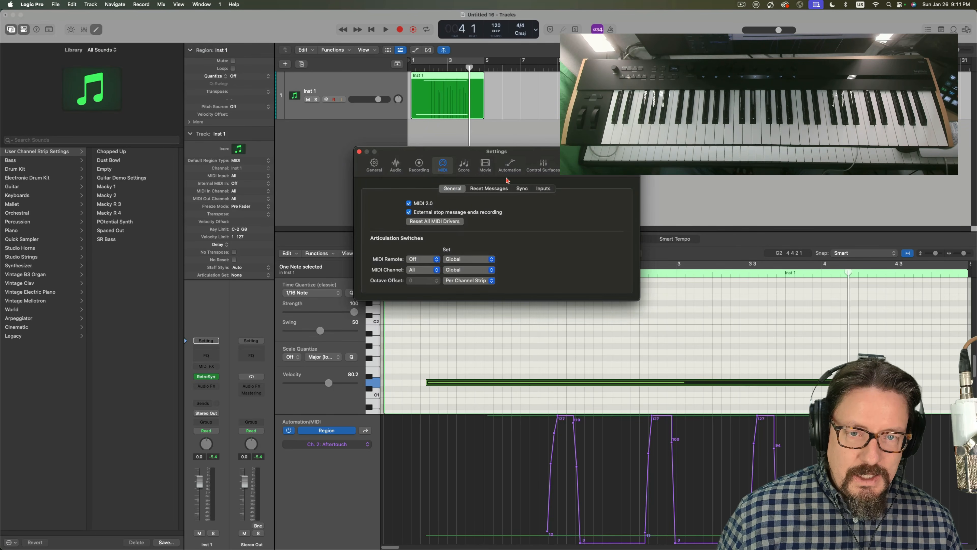
Check the Display MIDI Data As options in the General settings, leave the format at 0.0 - 127.9, and close Settings.
{"action": "left_click", "coordinate": [374, 165]}
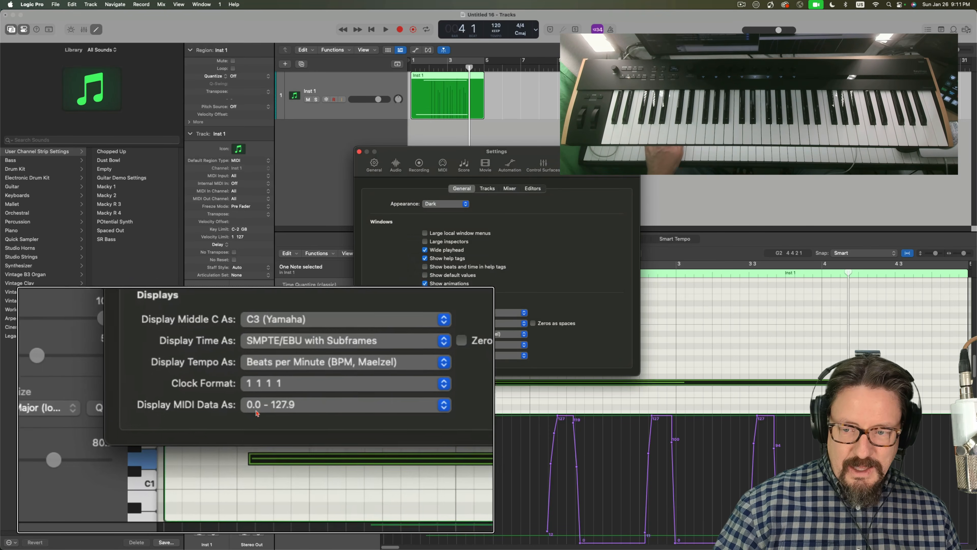
{"action": "left_click", "coordinate": [428, 358]}
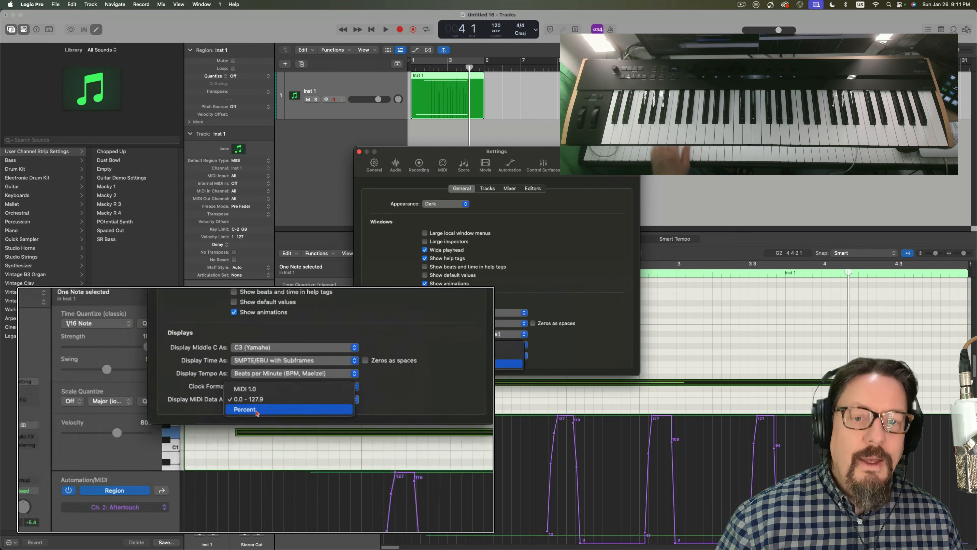
{"action": "left_click", "coordinate": [406, 150]}
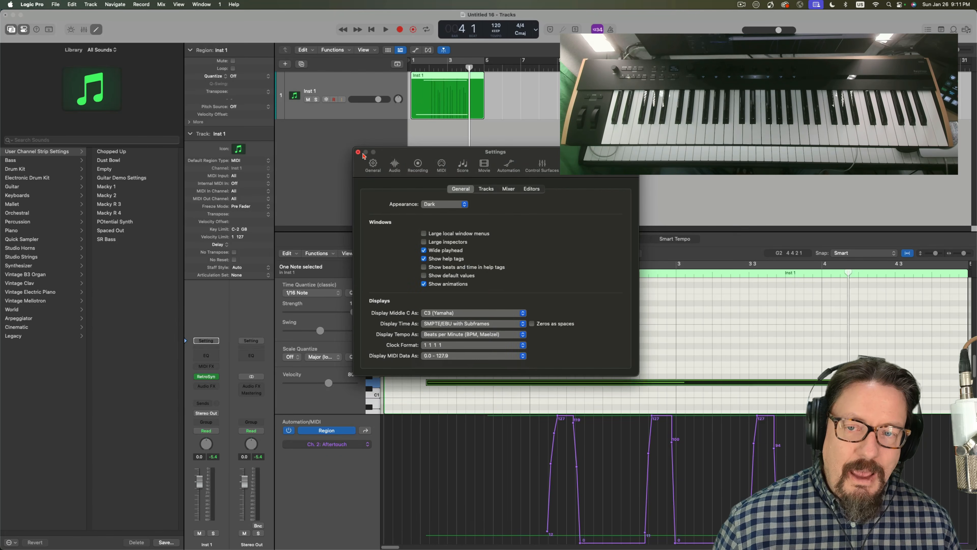
{"action": "left_click", "coordinate": [358, 153]}
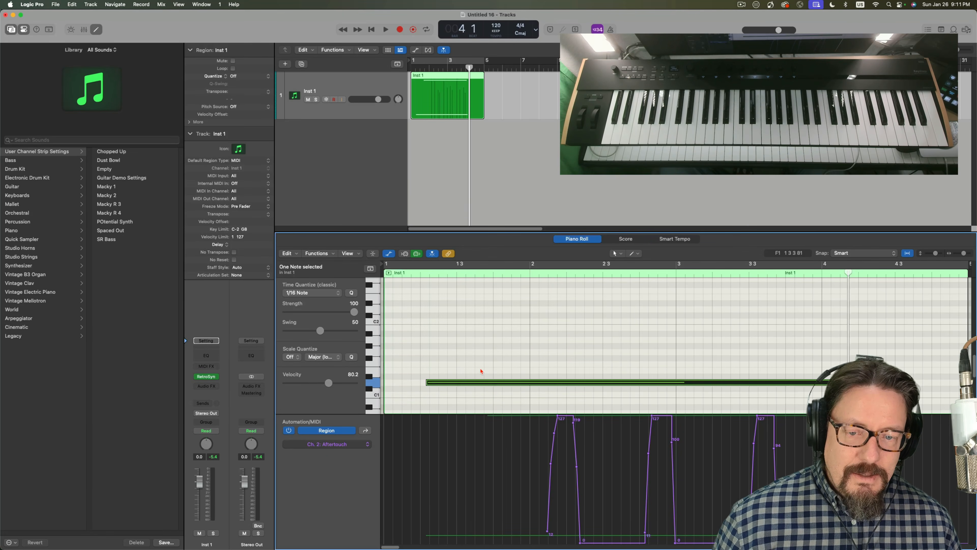
Select the held C4 note in the Piano Roll to view its channel 3 Aftertouch after the D1 note's data.
{"action": "left_click", "coordinate": [476, 383]}
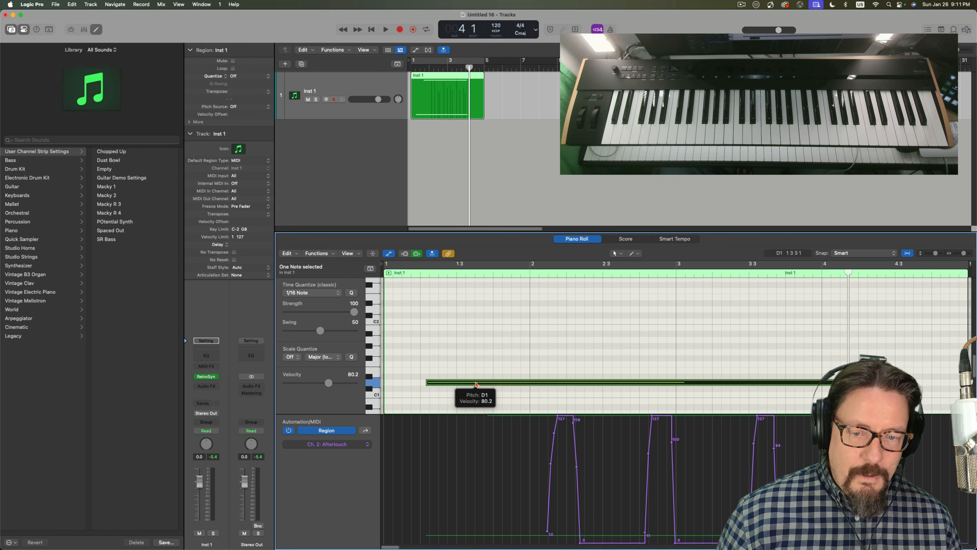
{"action": "left_click_drag", "start_coordinate": [476, 383], "coordinate": [523, 292]}
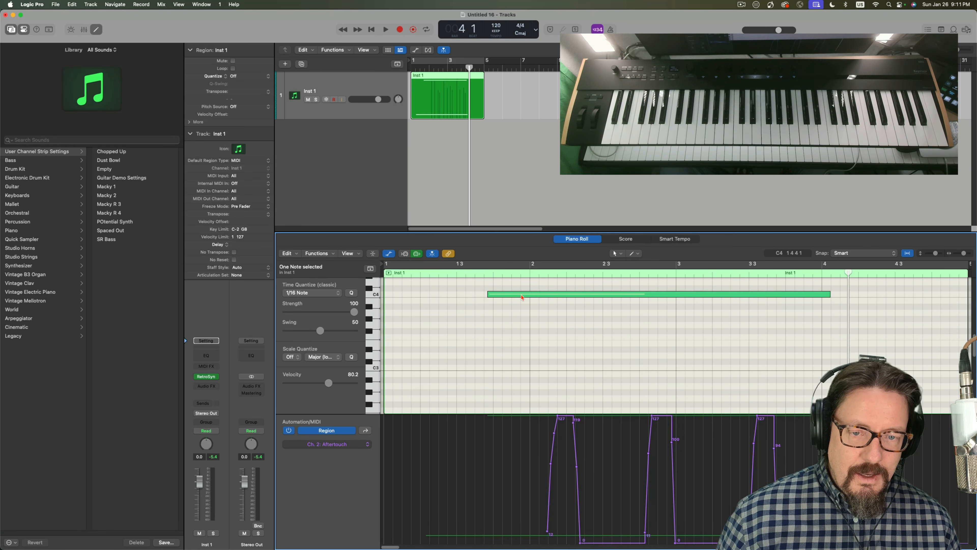
{"action": "left_click", "coordinate": [522, 297]}
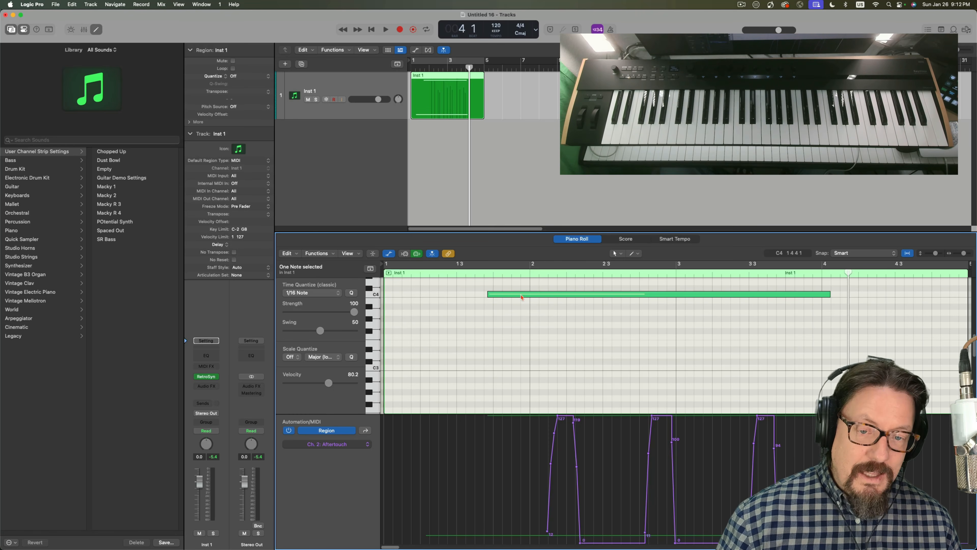
{"action": "left_click", "coordinate": [517, 298]}
{"action": "left_click", "coordinate": [507, 298]}
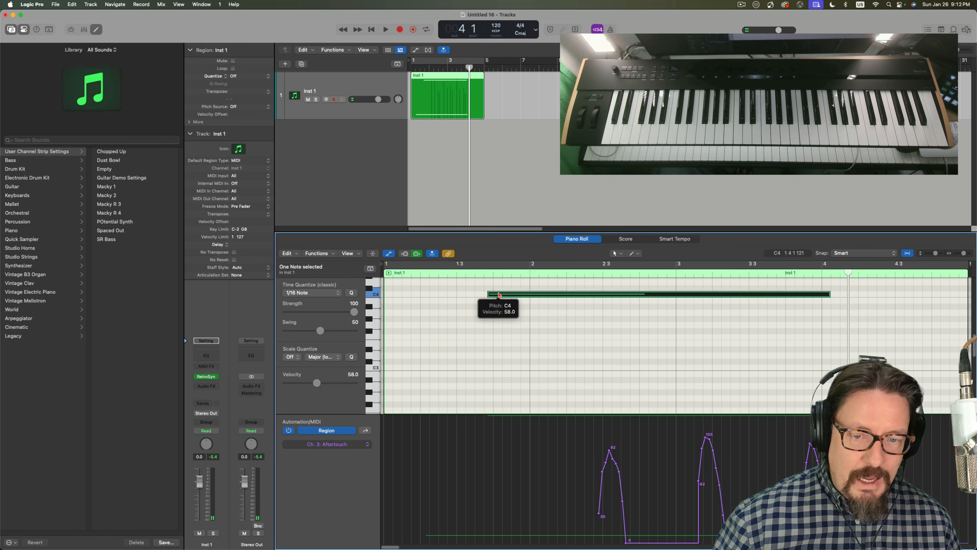
Set the held D1 note's velocity to 77.1 with the Velocity tool and return to the Pointer tool.
{"action": "scroll", "coordinate": [500, 300], "scroll_direction": "down", "scroll_amount": 1}
{"action": "scroll", "coordinate": [500, 300], "scroll_direction": "down", "scroll_amount": 10}
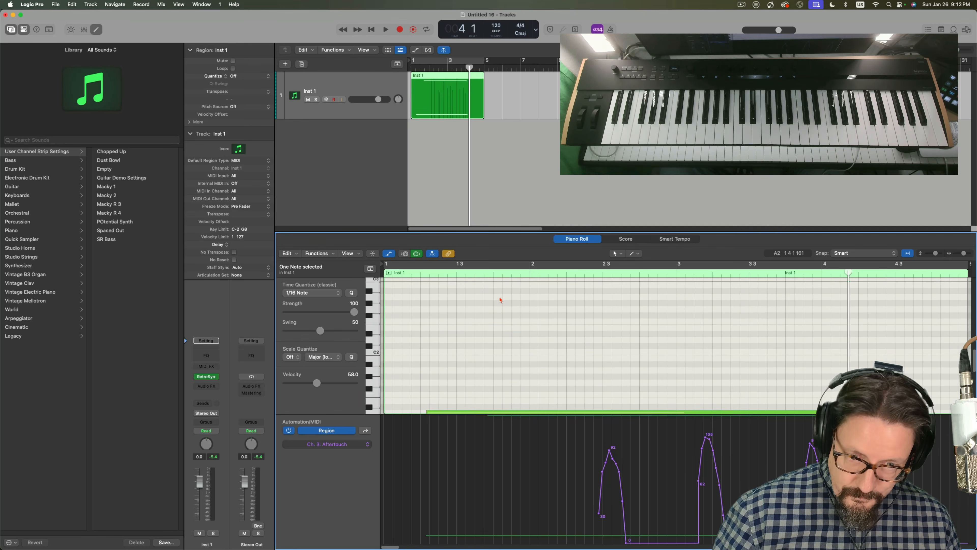
{"action": "scroll", "coordinate": [494, 302], "scroll_direction": "up", "scroll_amount": 2}
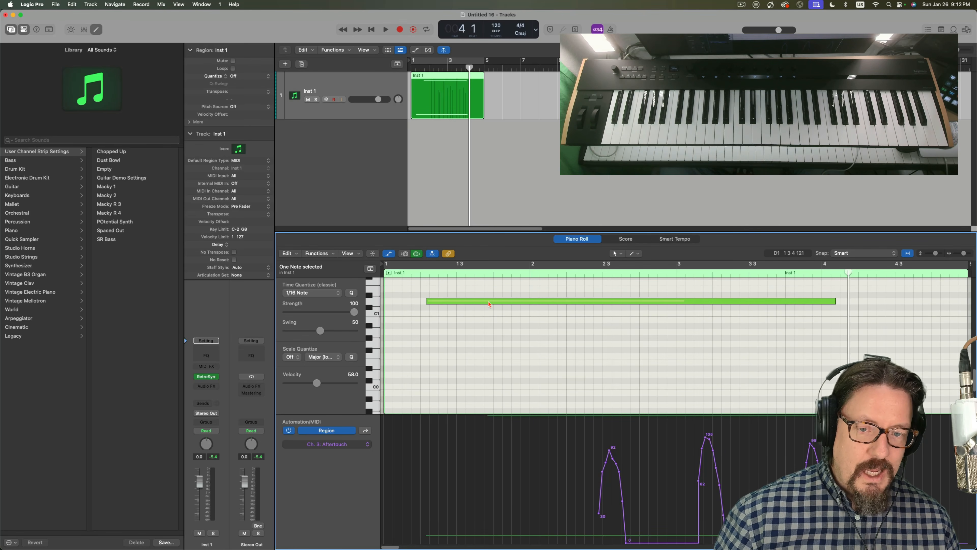
{"action": "mouse_move", "coordinate": [489, 304]}
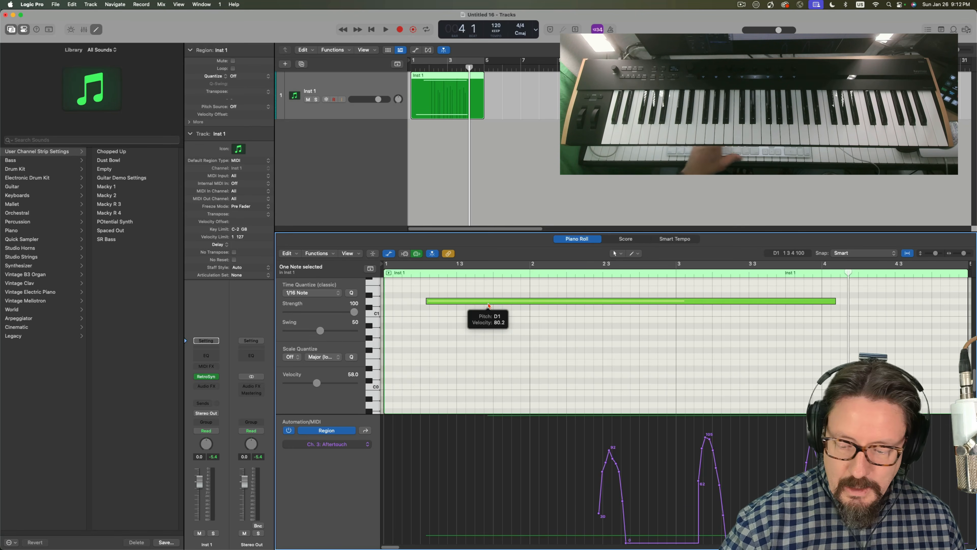
{"action": "key", "text": "t"}
{"action": "key", "text": "v"}
{"action": "left_click", "coordinate": [500, 304]}
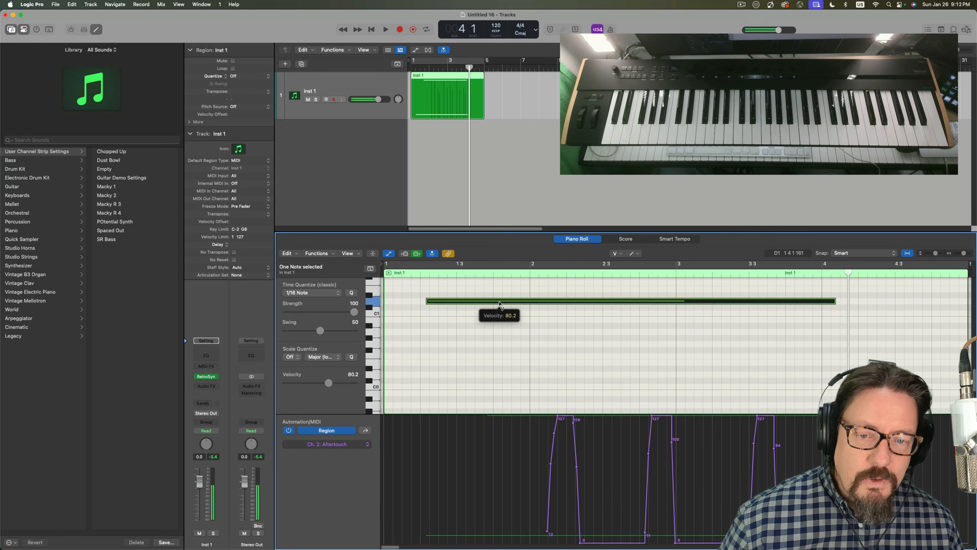
{"action": "left_click_drag", "start_coordinate": [500, 303], "coordinate": [515, 286]}
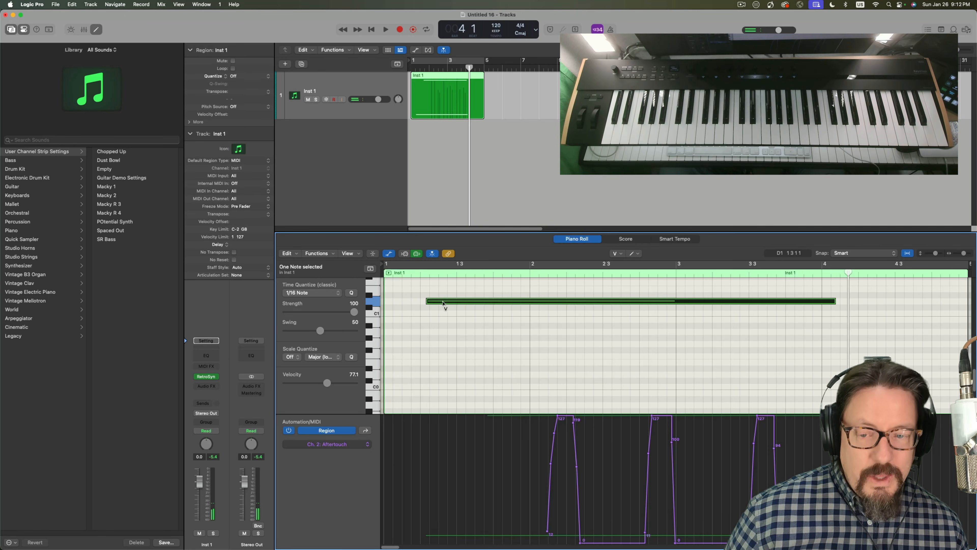
{"action": "mouse_move", "coordinate": [432, 305]}
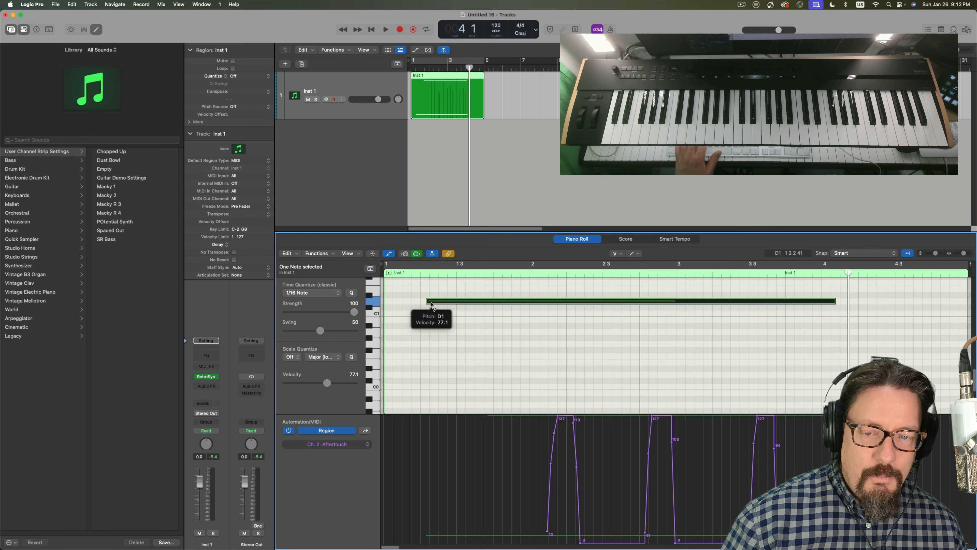
{"action": "right_click", "coordinate": [432, 305]}
{"action": "left_click", "coordinate": [442, 307]}
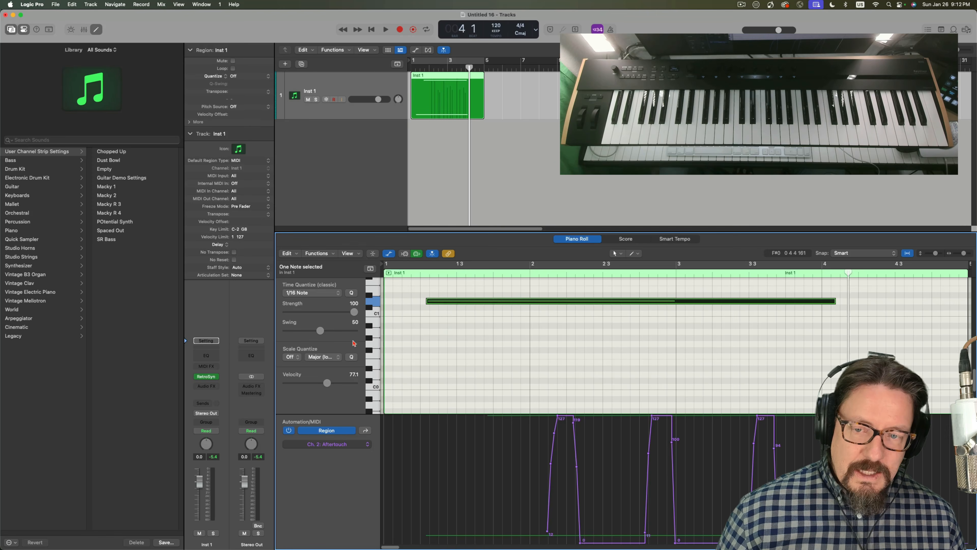
Replace the Inst 1 track's instrument with Studio Piano and check its window for extended parameters.
{"action": "left_click", "coordinate": [216, 379]}
{"action": "mouse_move", "coordinate": [238, 236]}
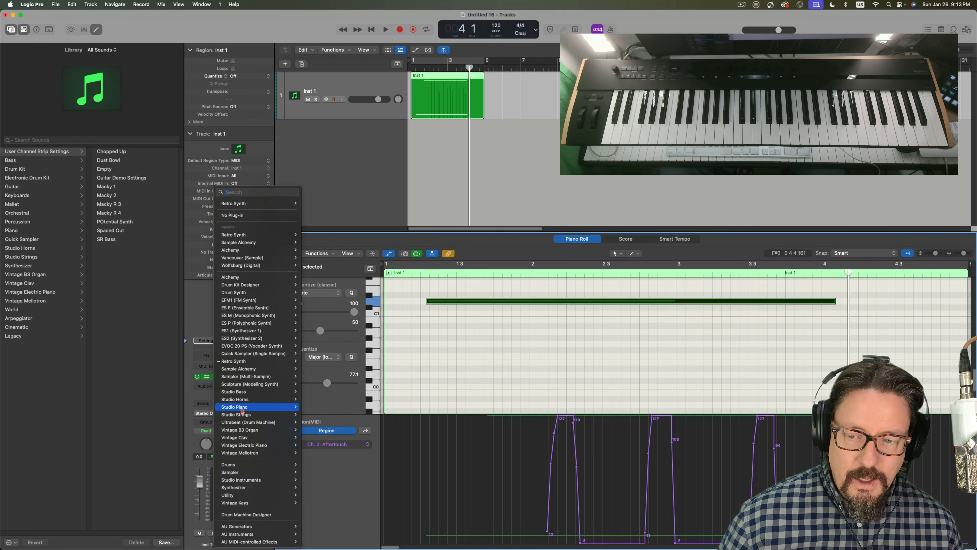
{"action": "mouse_move", "coordinate": [269, 407]}
{"action": "left_click", "coordinate": [311, 407]}
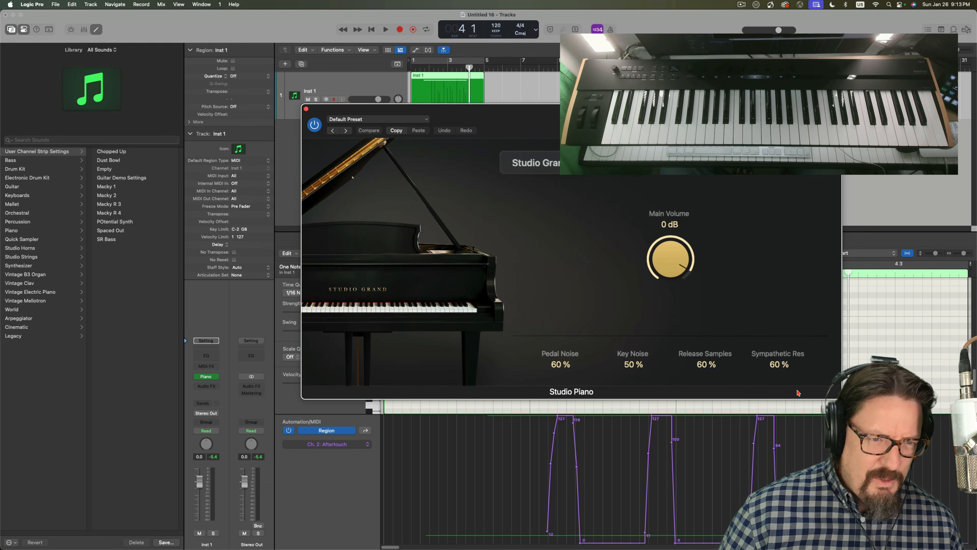
{"action": "left_click_drag", "start_coordinate": [798, 390], "coordinate": [796, 390]}
{"action": "left_click_drag", "start_coordinate": [309, 393], "coordinate": [309, 393]}
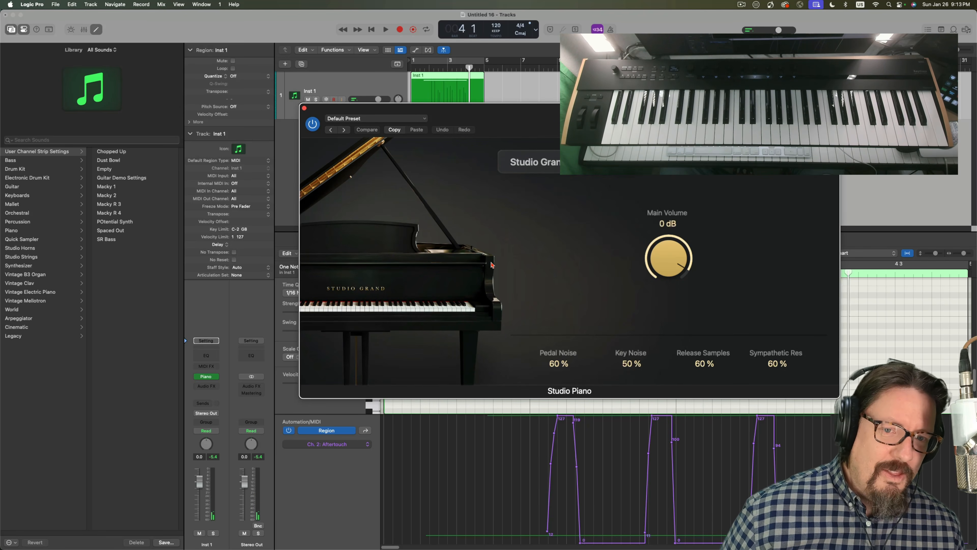
Replace the track's instrument with Studio Horns and show its extended parameters.
{"action": "left_click", "coordinate": [217, 381]}
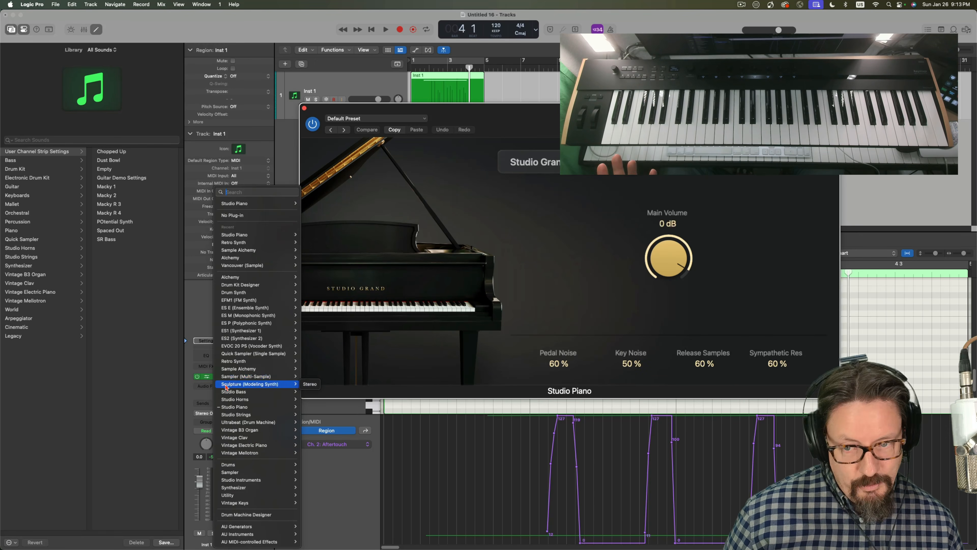
{"action": "mouse_move", "coordinate": [230, 393]}
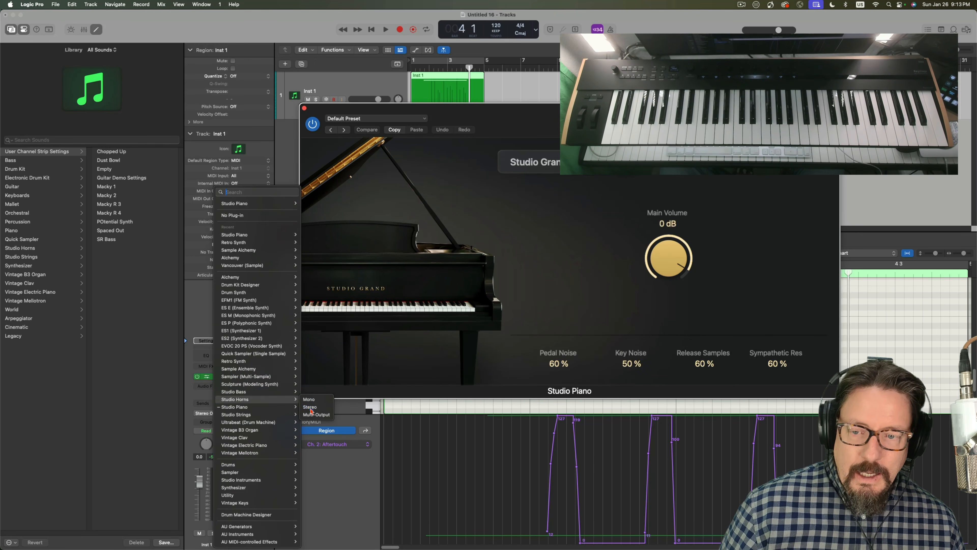
{"action": "left_click", "coordinate": [313, 402]}
{"action": "left_click", "coordinate": [307, 287]}
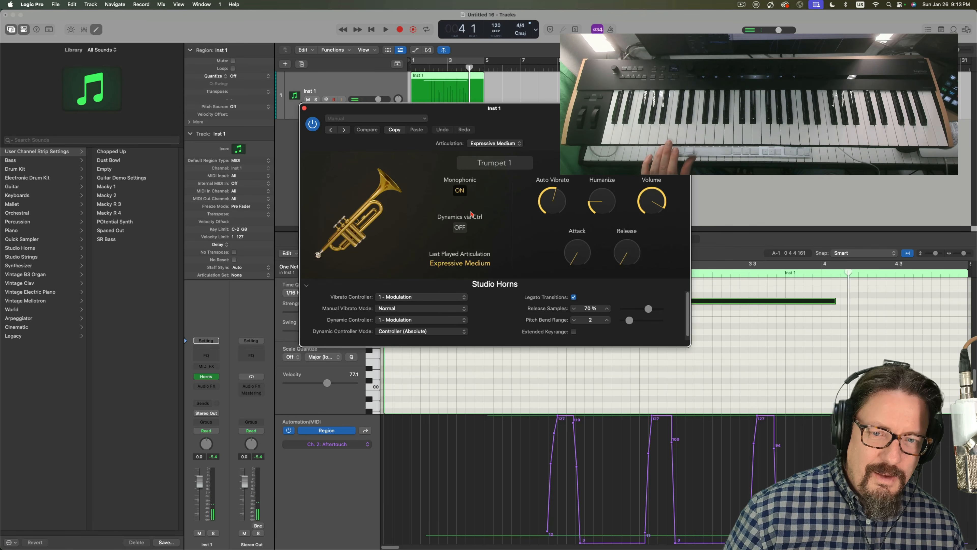
Turn on Dynamics via Ctrl for Trumpet 1 and look through the Dynamic Controller choices, leaving 1 - Modulation.
{"action": "left_click", "coordinate": [460, 227]}
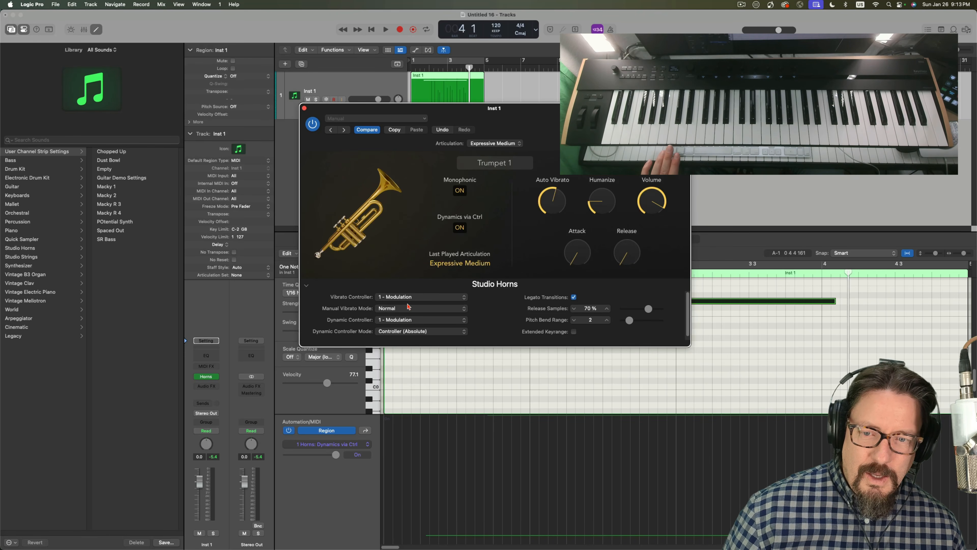
{"action": "left_click", "coordinate": [405, 320]}
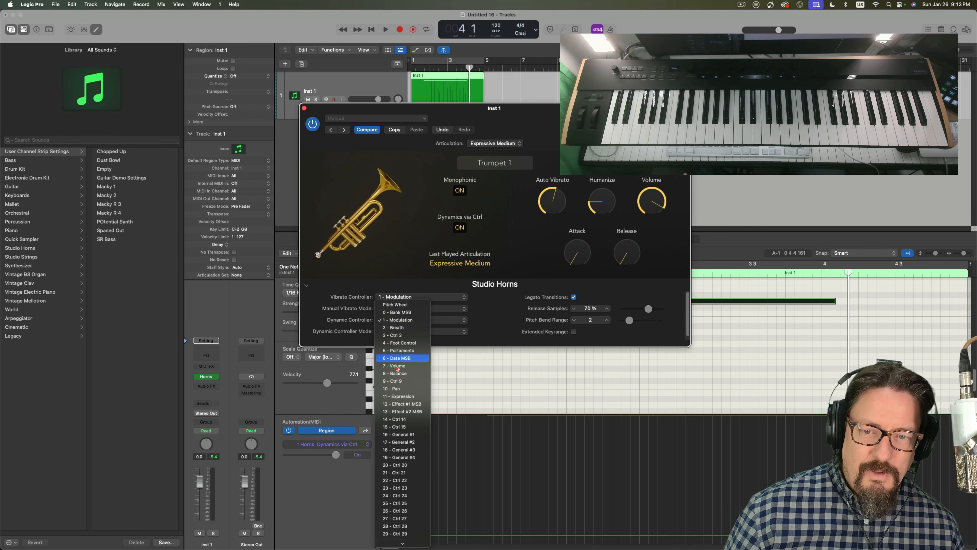
{"action": "mouse_move", "coordinate": [390, 547]}
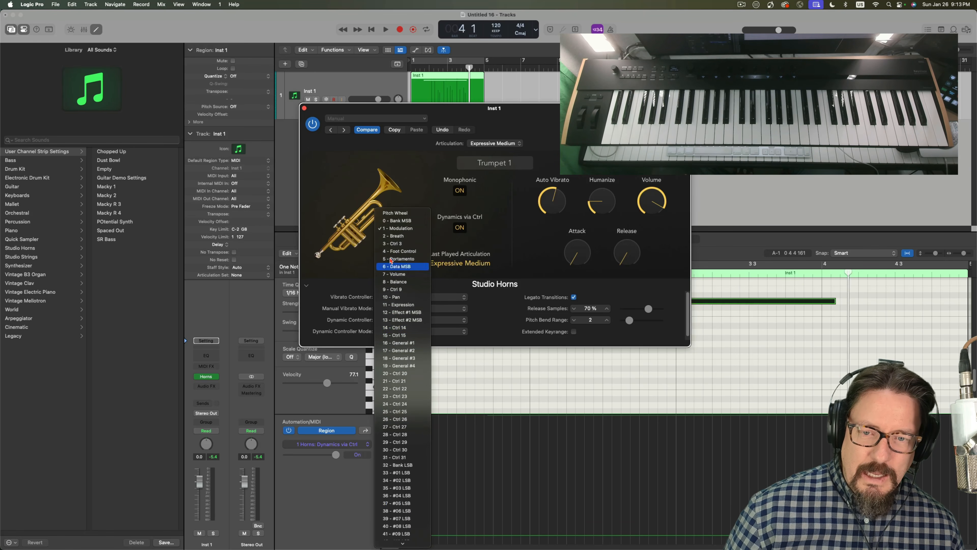
{"action": "left_click", "coordinate": [413, 180]}
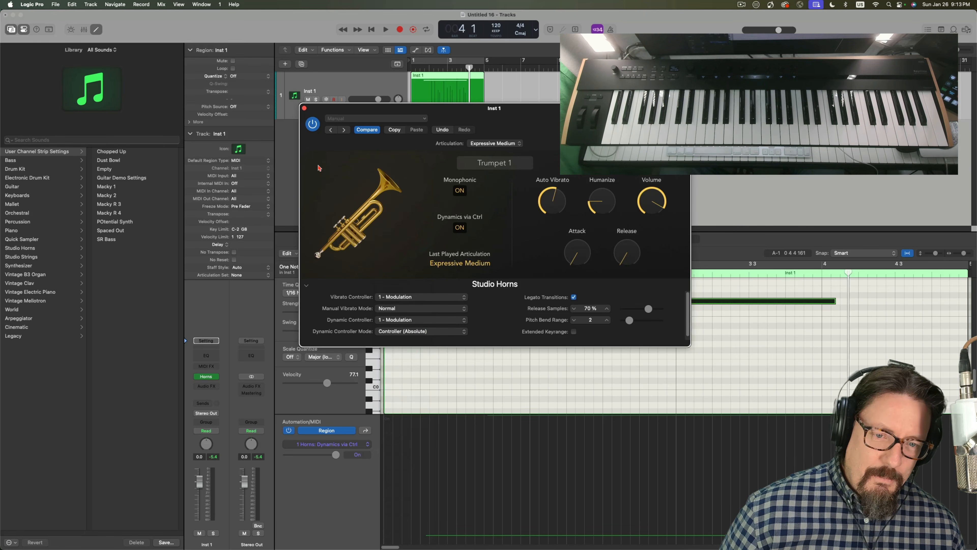
Load Alchemy on the track and check its MIDI Mono Mode choices in the extended parameters, leaving On (Base Channel 1).
{"action": "left_click", "coordinate": [217, 376]}
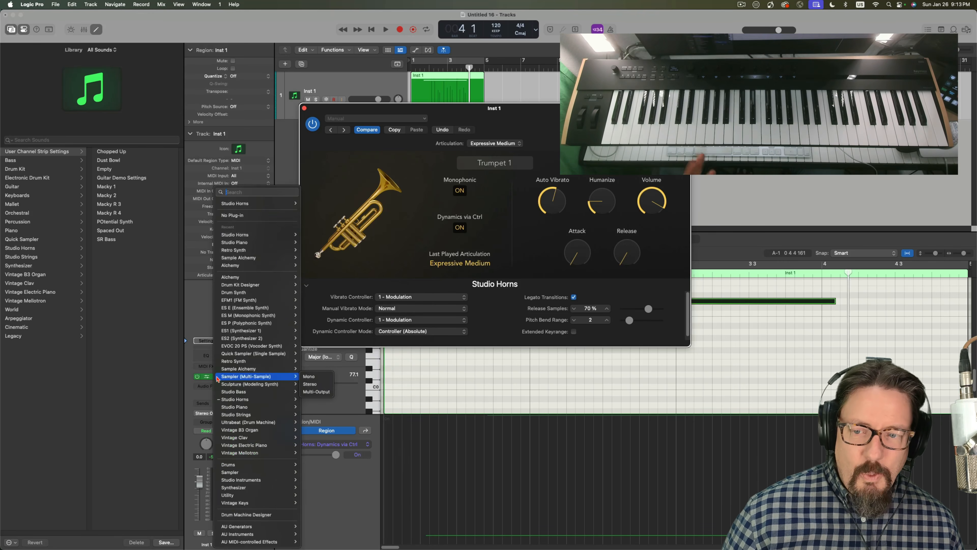
{"action": "mouse_move", "coordinate": [238, 400]}
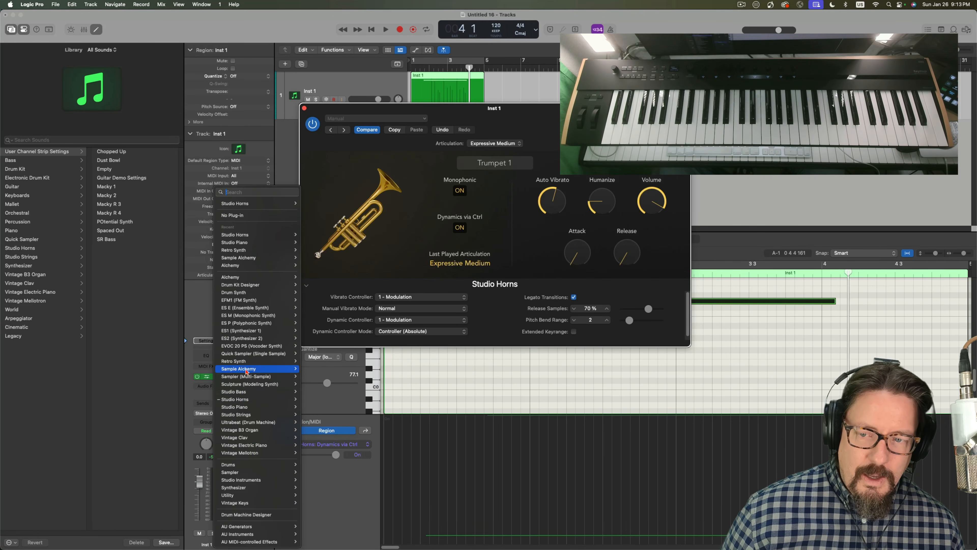
{"action": "mouse_move", "coordinate": [252, 277]}
{"action": "left_click", "coordinate": [311, 278]}
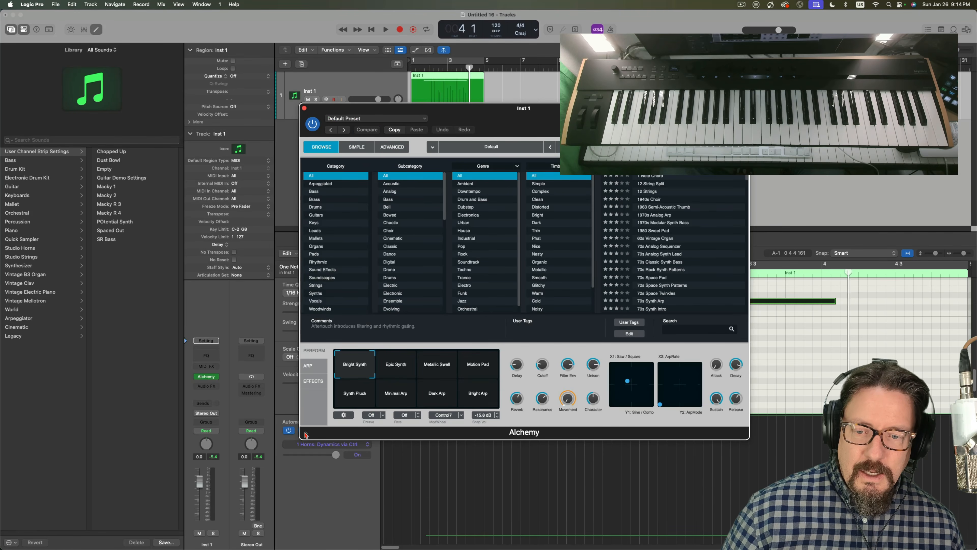
{"action": "left_click", "coordinate": [306, 434]}
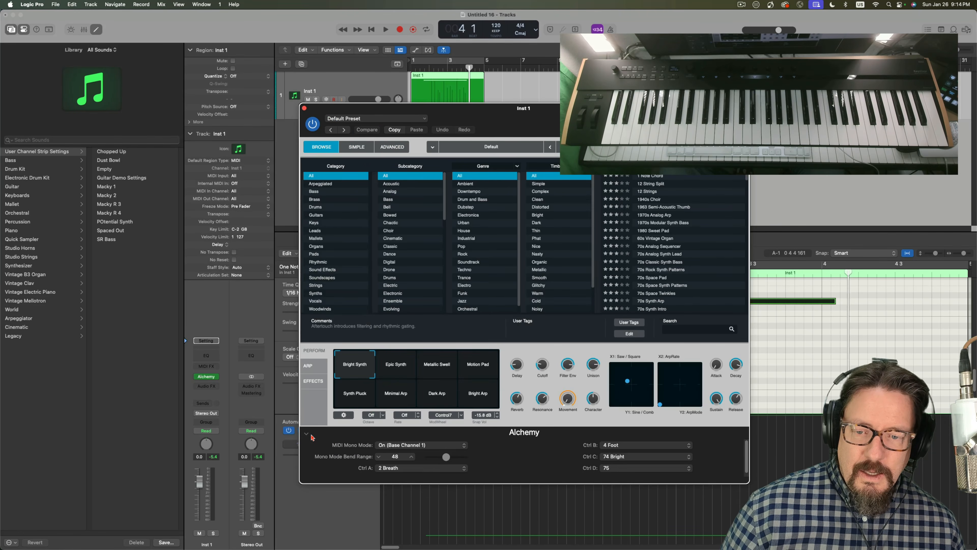
{"action": "left_click", "coordinate": [398, 445]}
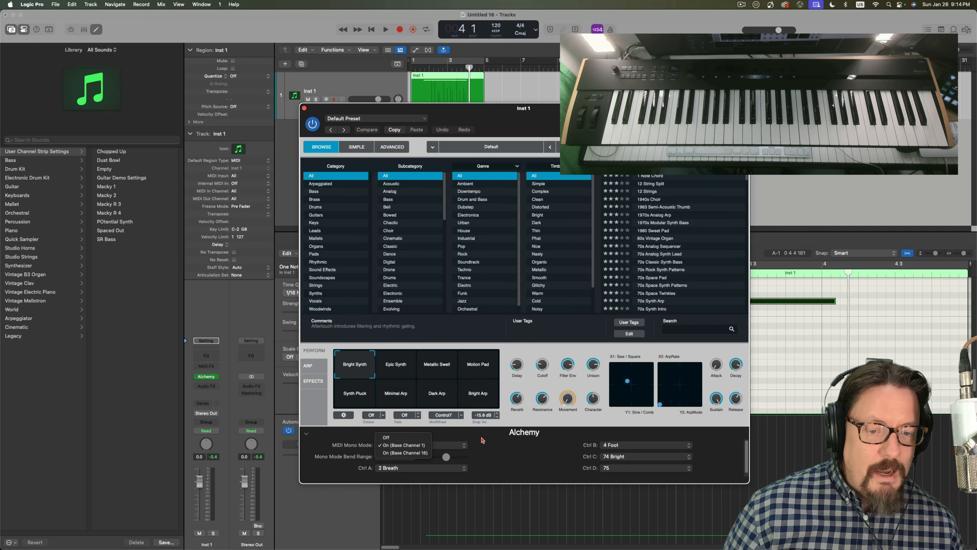
{"action": "left_click", "coordinate": [470, 444]}
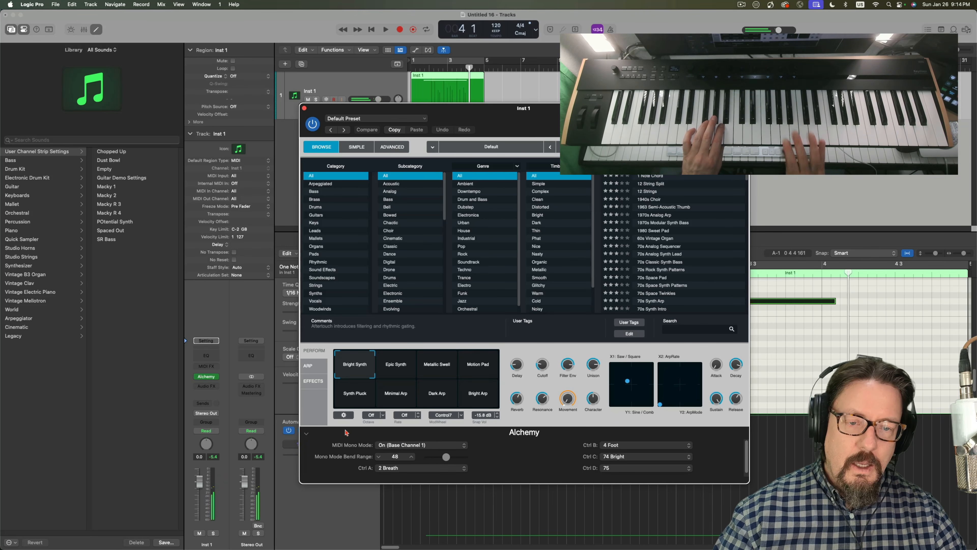
Audition the Alchemy presets Divine Voices, Metal Storm, Metallic Bonks and Plucked Then Bowed Guitar, ending on Plucking Ambience.
{"action": "scroll", "coordinate": [654, 231], "scroll_direction": "down", "scroll_amount": 15}
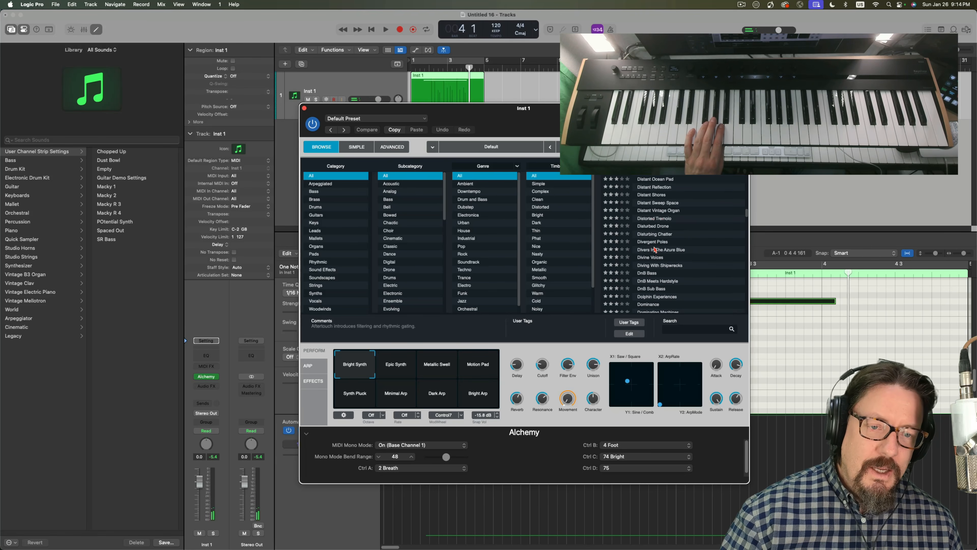
{"action": "left_click", "coordinate": [654, 257]}
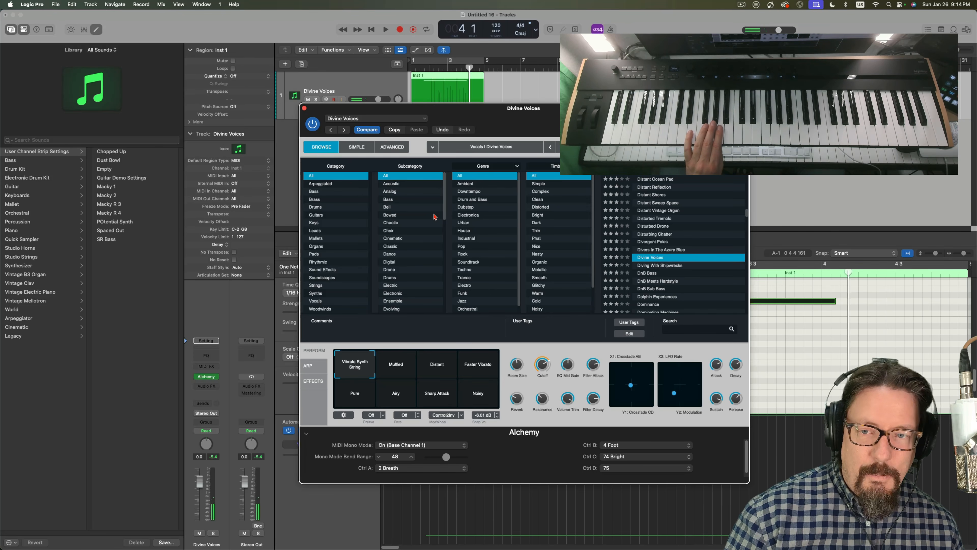
{"action": "scroll", "coordinate": [676, 269], "scroll_direction": "down", "scroll_amount": 20}
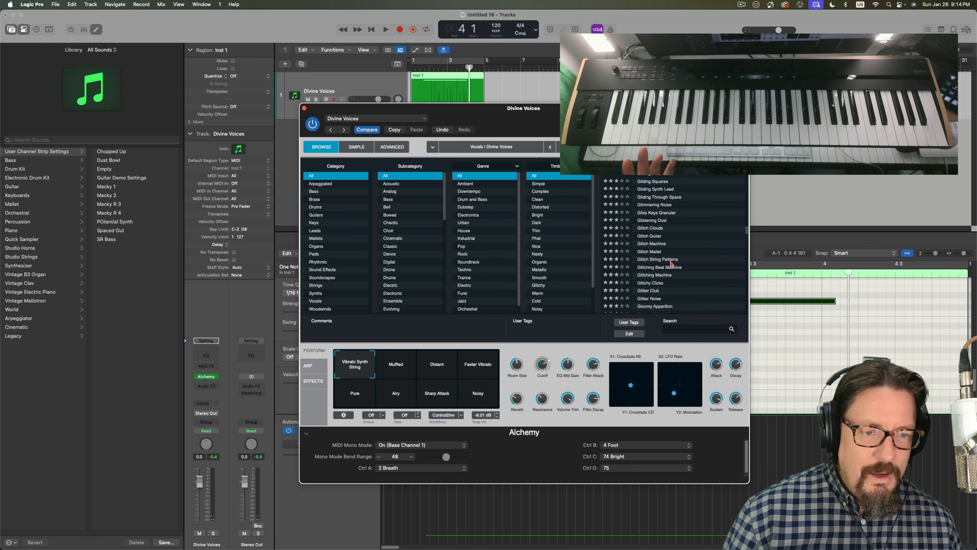
{"action": "left_click", "coordinate": [652, 261]}
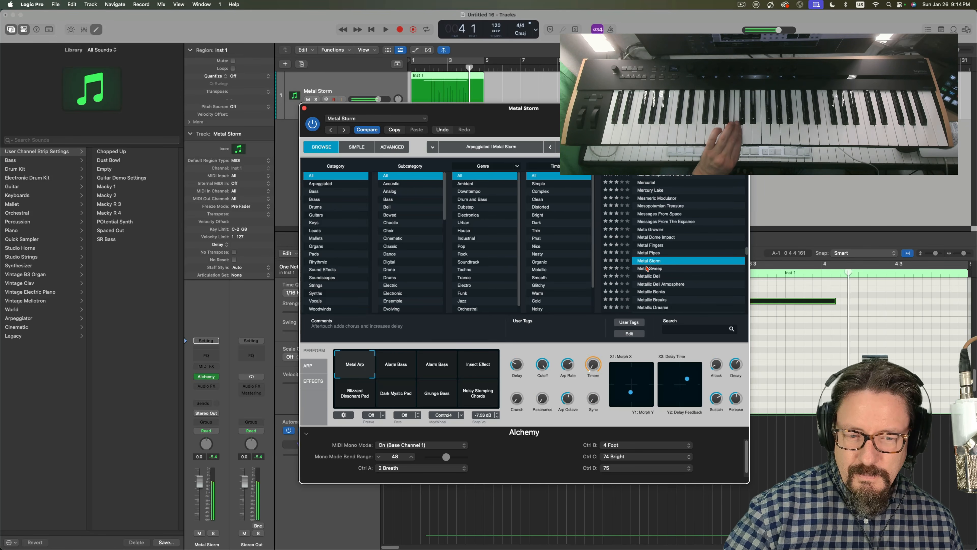
{"action": "left_click", "coordinate": [652, 291]}
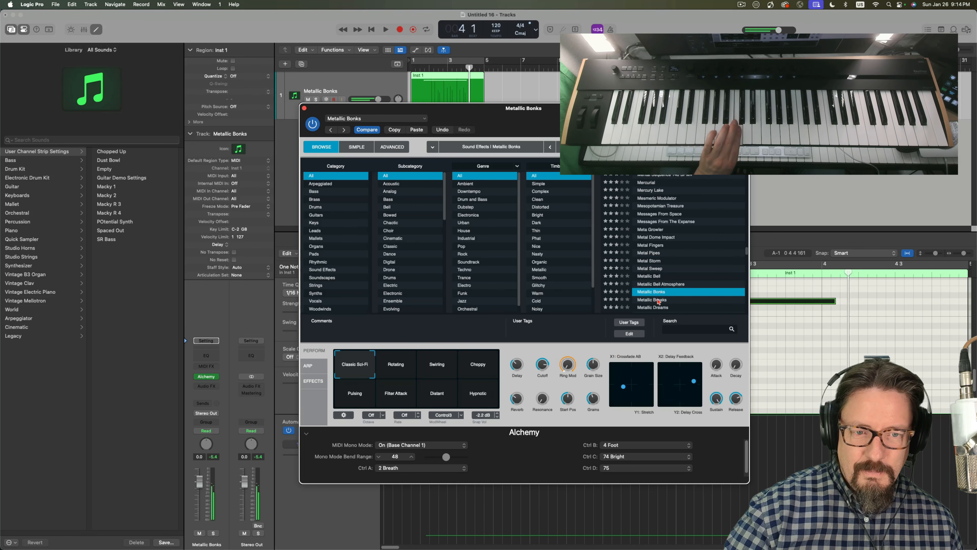
{"action": "scroll", "coordinate": [659, 301], "scroll_direction": "down", "scroll_amount": 10}
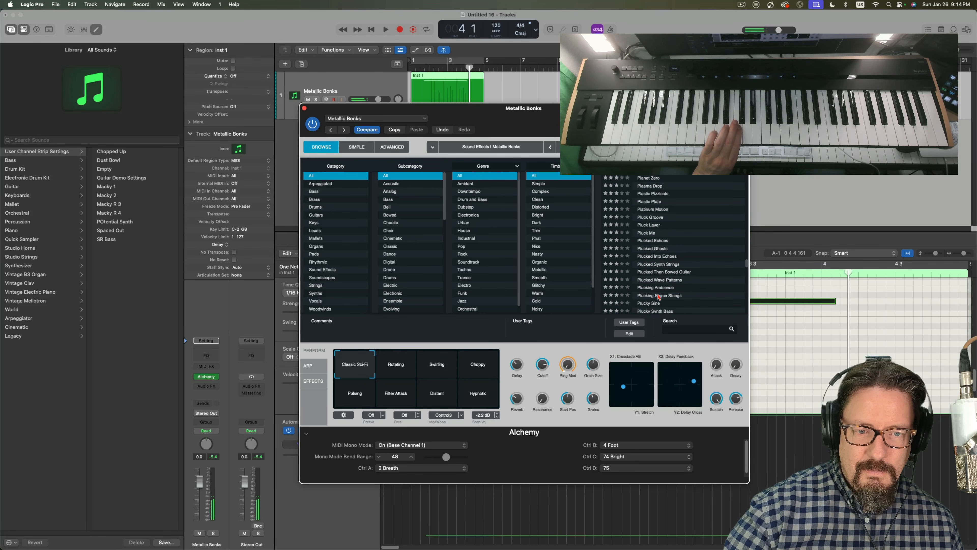
{"action": "left_click", "coordinate": [659, 272]}
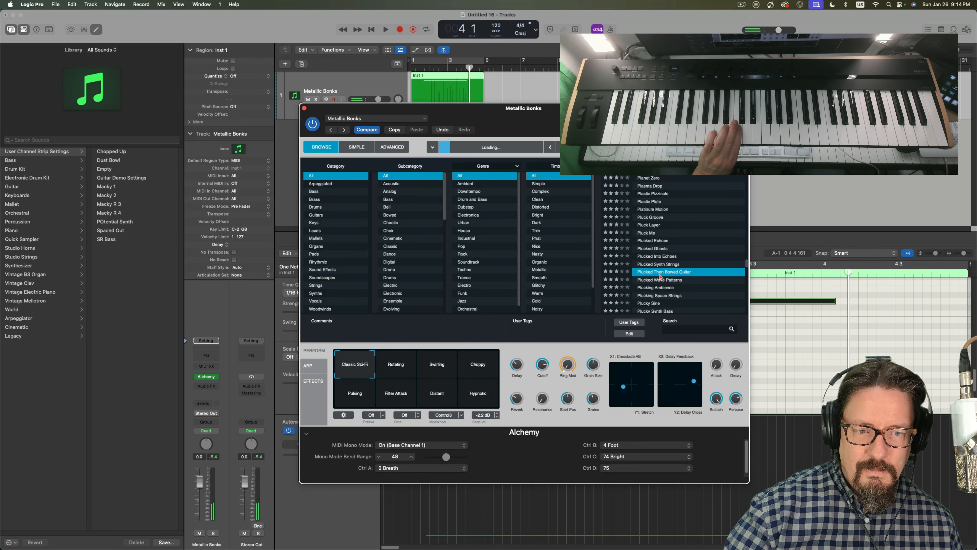
{"action": "left_click", "coordinate": [659, 288]}
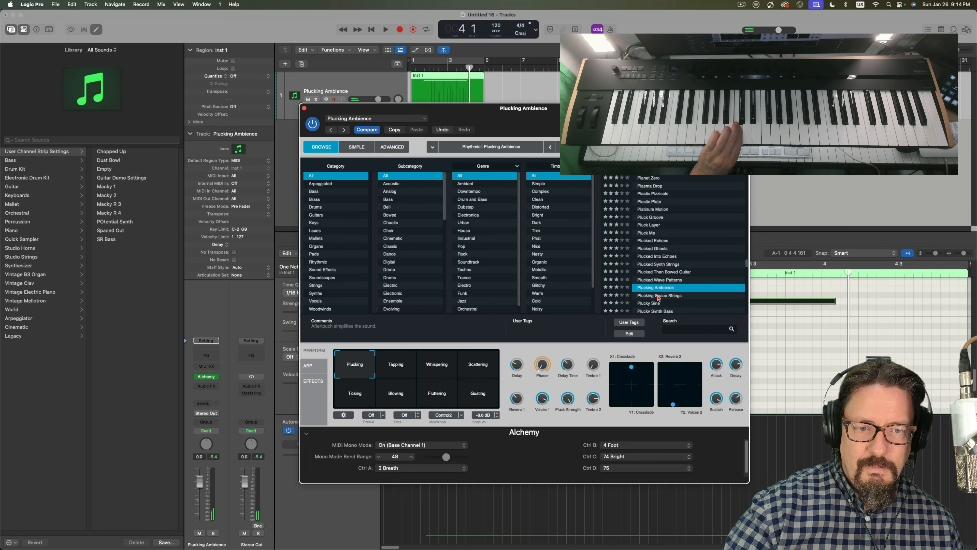
Load Alchemy's Stargate Opening preset, look through the ModWheel assignment choices, leaving Control7, and close the instrument.
{"action": "scroll", "coordinate": [658, 292], "scroll_direction": "down", "scroll_amount": 15}
{"action": "left_click", "coordinate": [654, 277]}
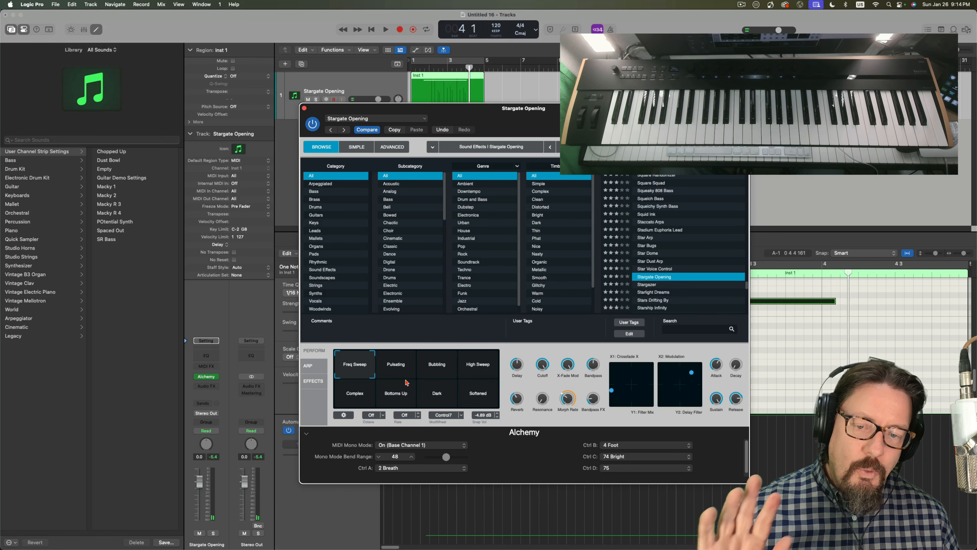
{"action": "left_click", "coordinate": [463, 416]}
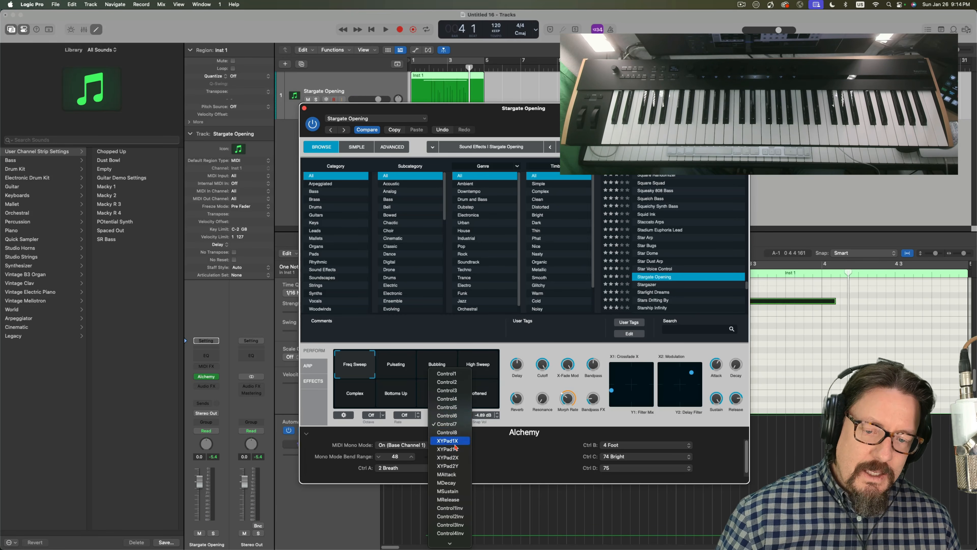
{"action": "scroll", "coordinate": [448, 540], "scroll_direction": "down", "scroll_amount": 5}
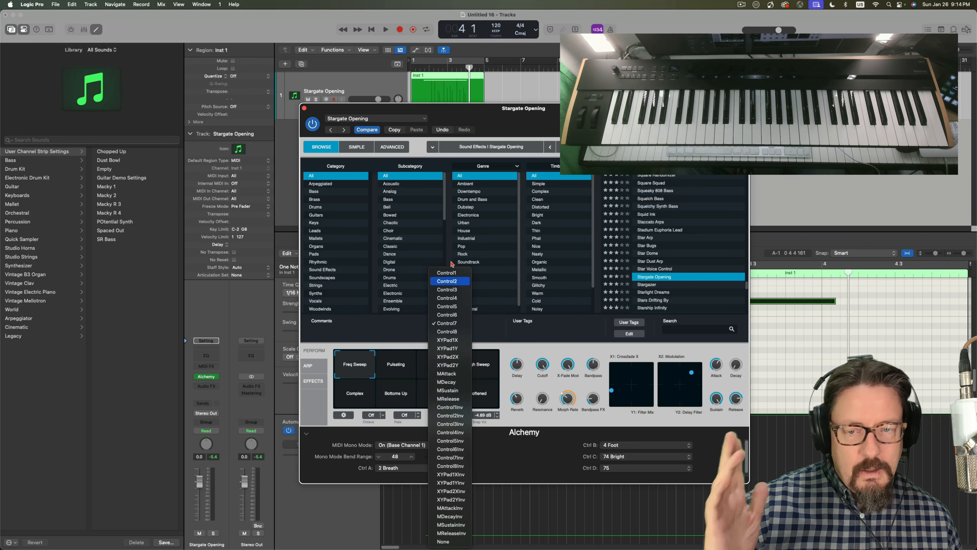
{"action": "left_click", "coordinate": [496, 113]}
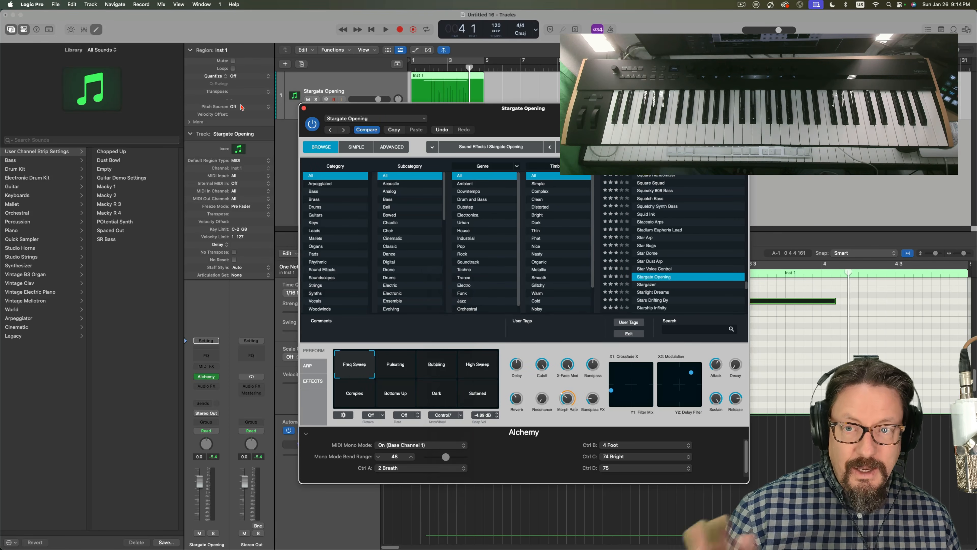
{"action": "left_click", "coordinate": [303, 110]}
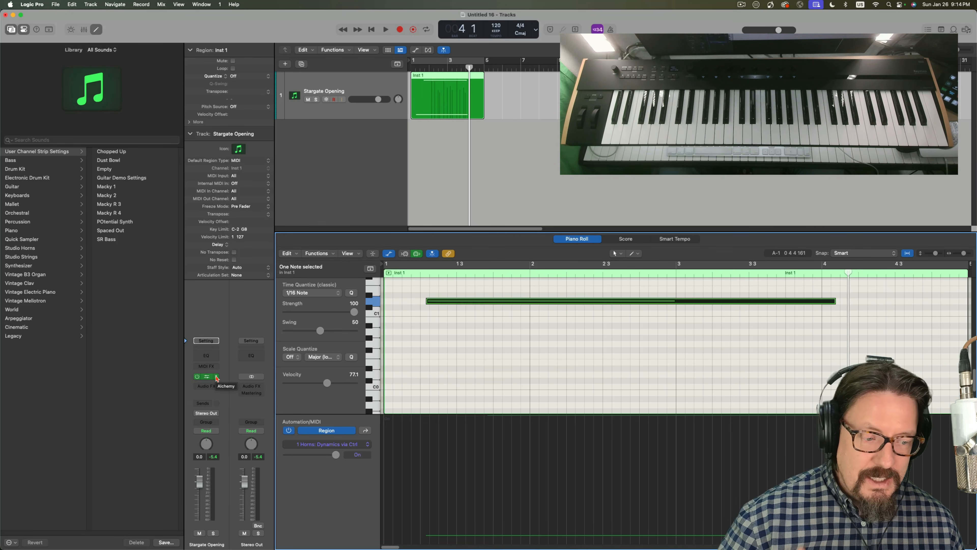
Replace the track's instrument with ES2 and set its MIDI Mono Mode to On (Common Base Channel 1) in the extended parameters.
{"action": "left_click", "coordinate": [216, 378]}
{"action": "mouse_move", "coordinate": [216, 378]}
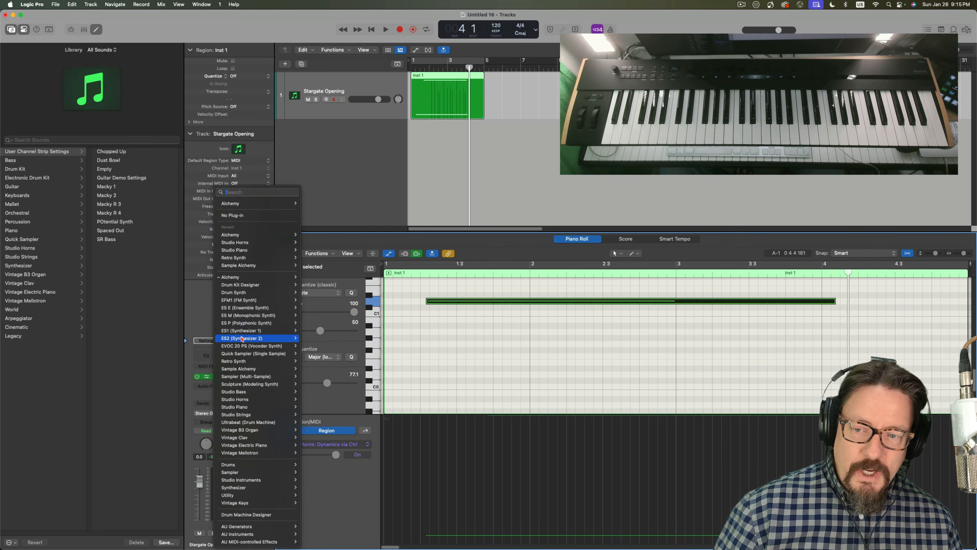
{"action": "mouse_move", "coordinate": [241, 339]}
{"action": "left_click", "coordinate": [320, 341]}
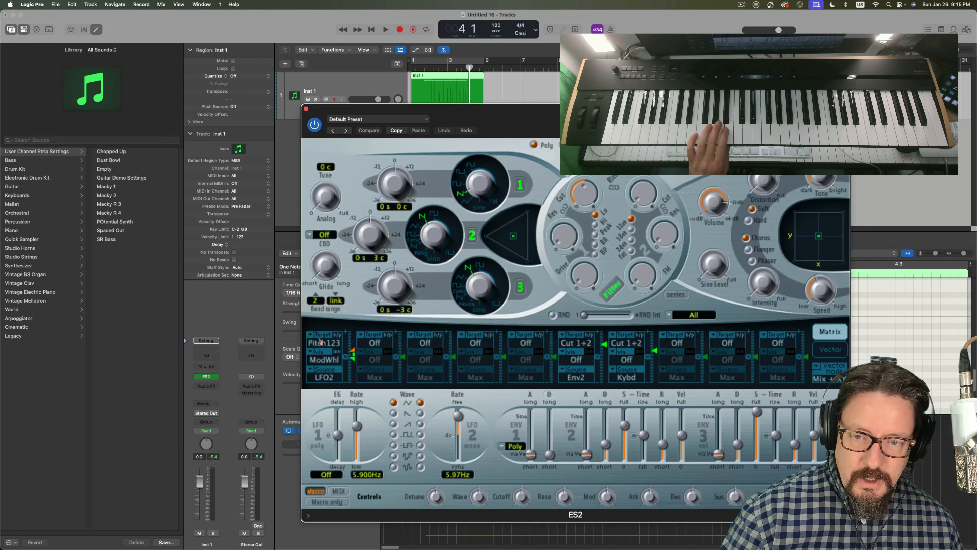
{"action": "left_click_drag", "start_coordinate": [393, 110], "coordinate": [230, 37]}
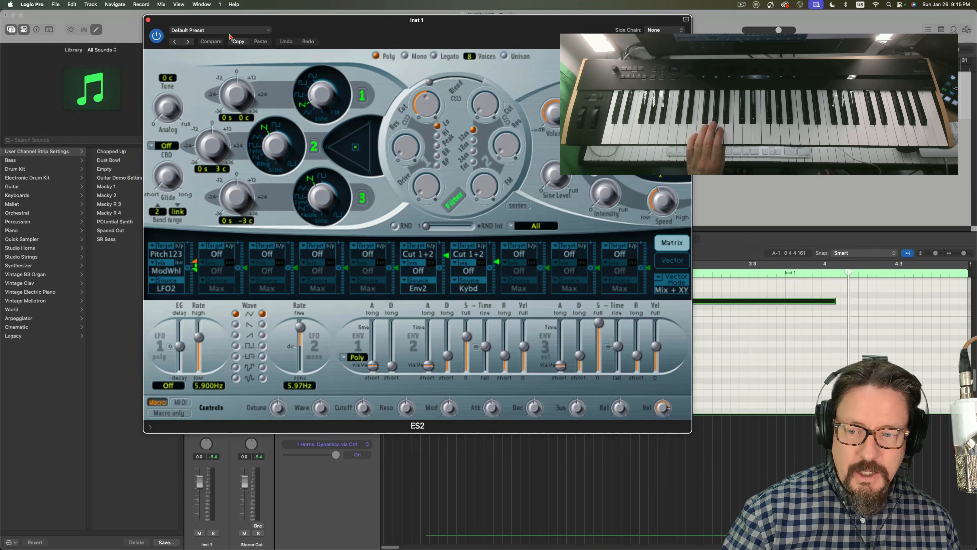
{"action": "left_click", "coordinate": [151, 428]}
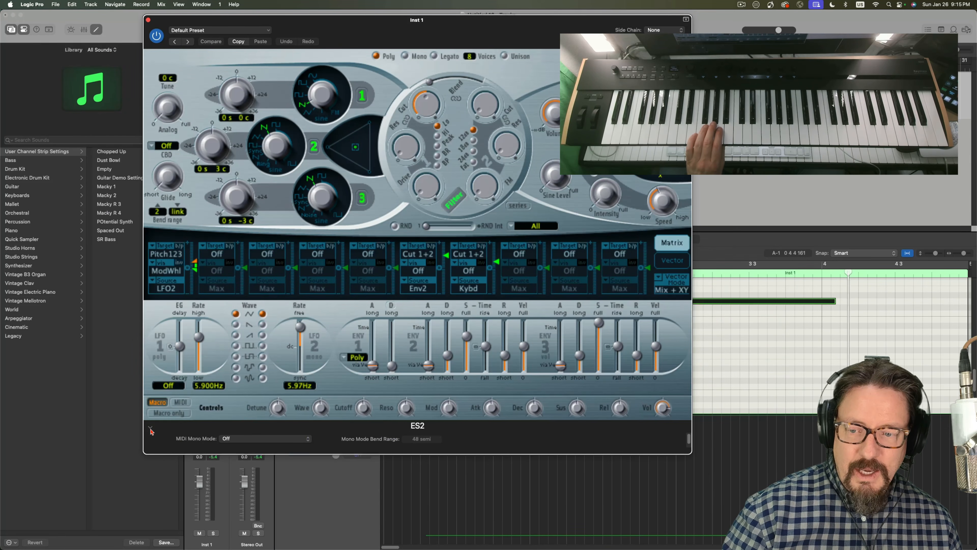
{"action": "left_click", "coordinate": [245, 441]}
{"action": "left_click", "coordinate": [230, 445]}
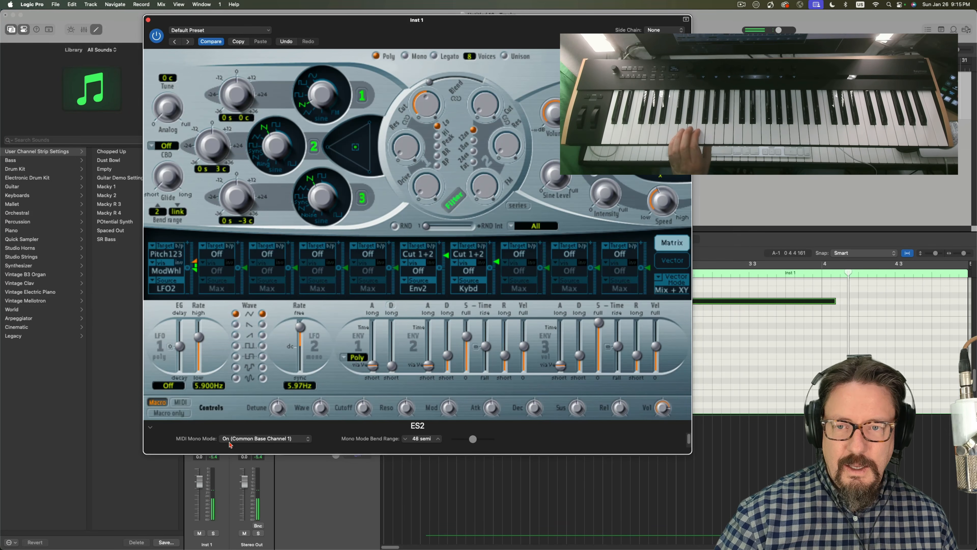
Audition the ES2 presets from Acid Pulsewave onward, ending on Classical Flute, and close the instrument.
{"action": "left_click", "coordinate": [187, 43]}
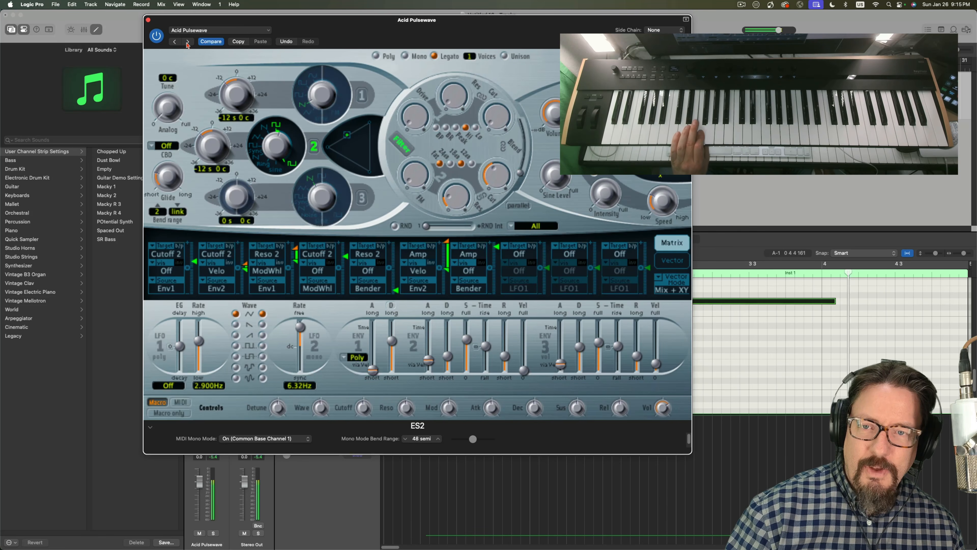
{"action": "left_click", "coordinate": [187, 42]}
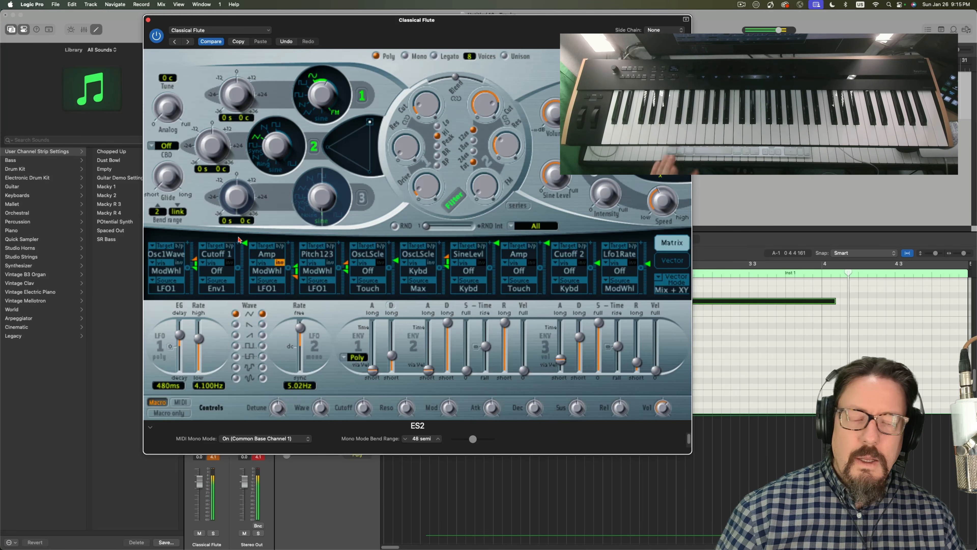
{"action": "left_click", "coordinate": [256, 461]}
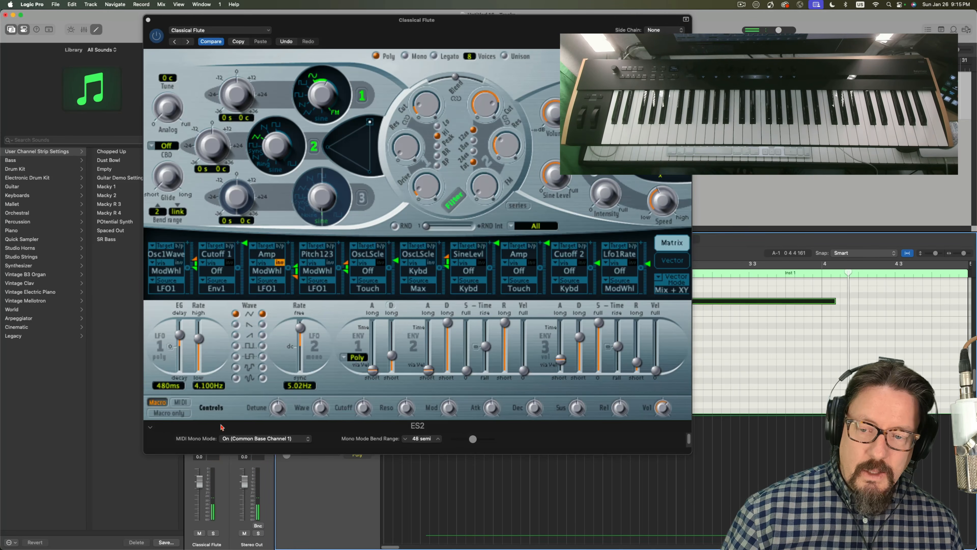
{"action": "left_click", "coordinate": [148, 20]}
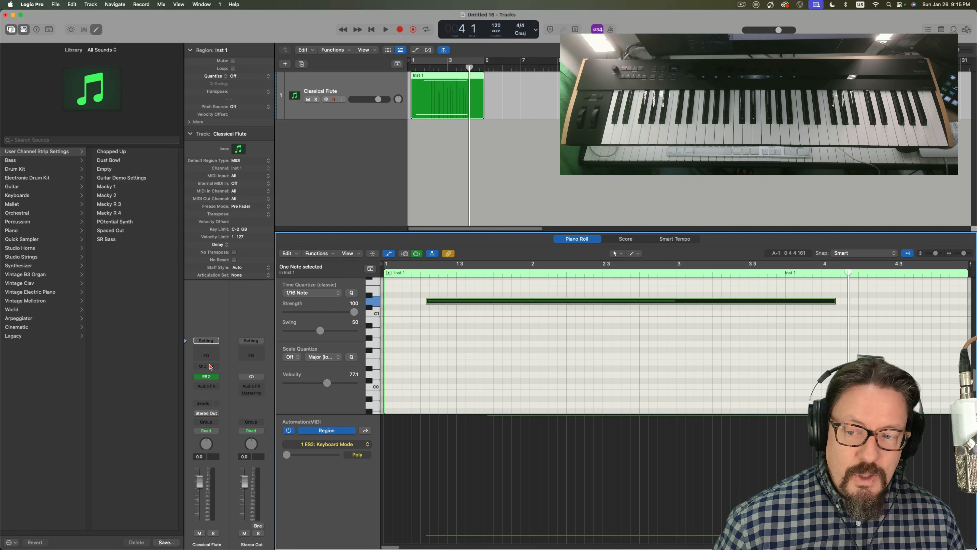
{"action": "left_click", "coordinate": [217, 377]}
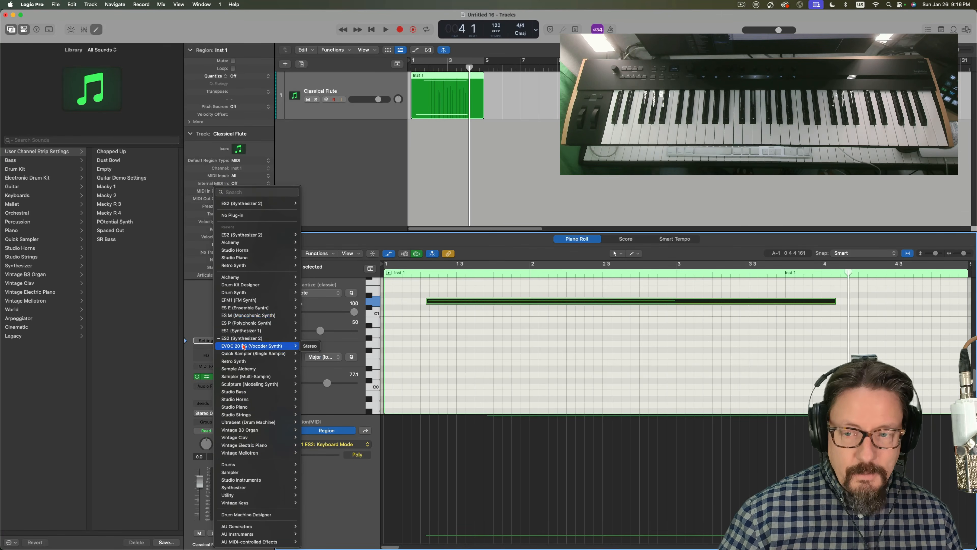
{"action": "left_click", "coordinate": [297, 158]}
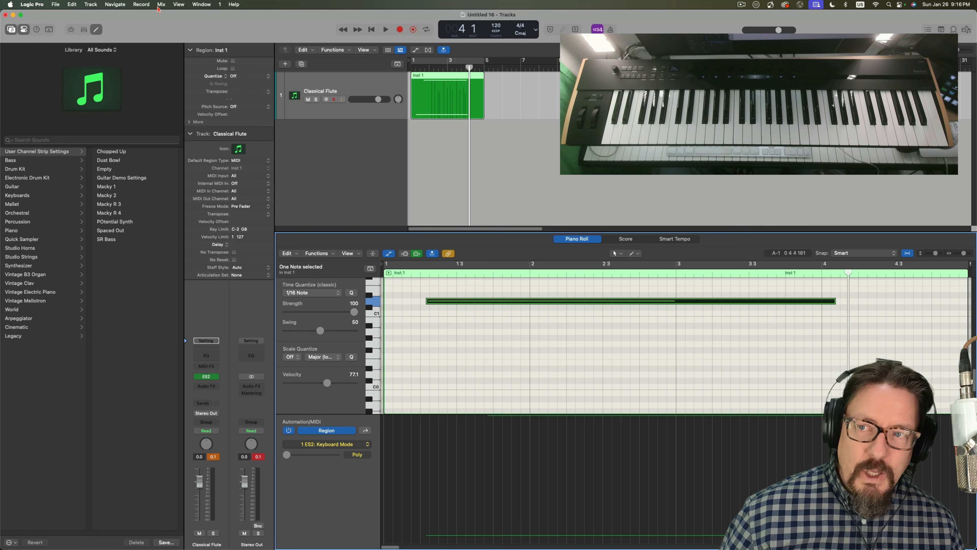
Look through the project's MIDI settings, covering General, Input Filter, Chase and Clip Length.
{"action": "left_click", "coordinate": [41, 7]}
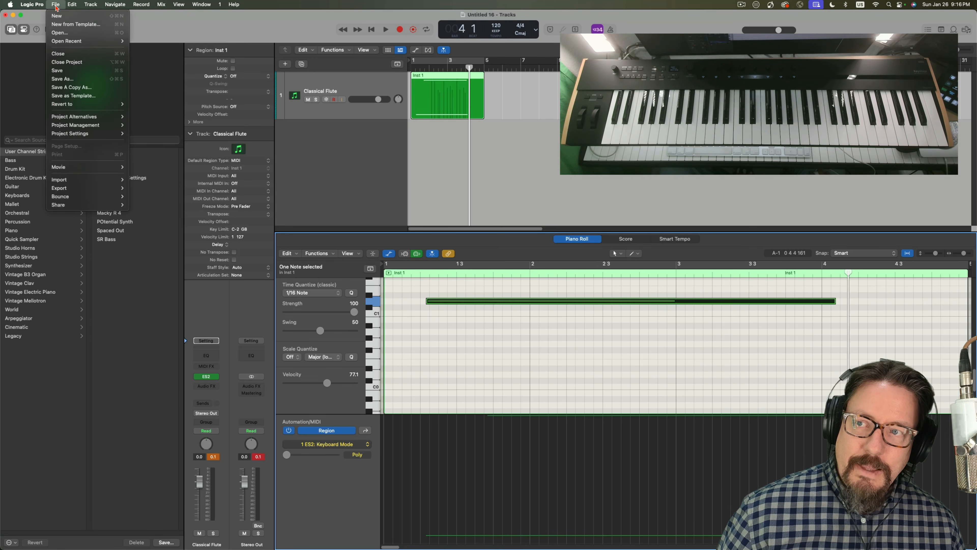
{"action": "mouse_move", "coordinate": [53, 5]}
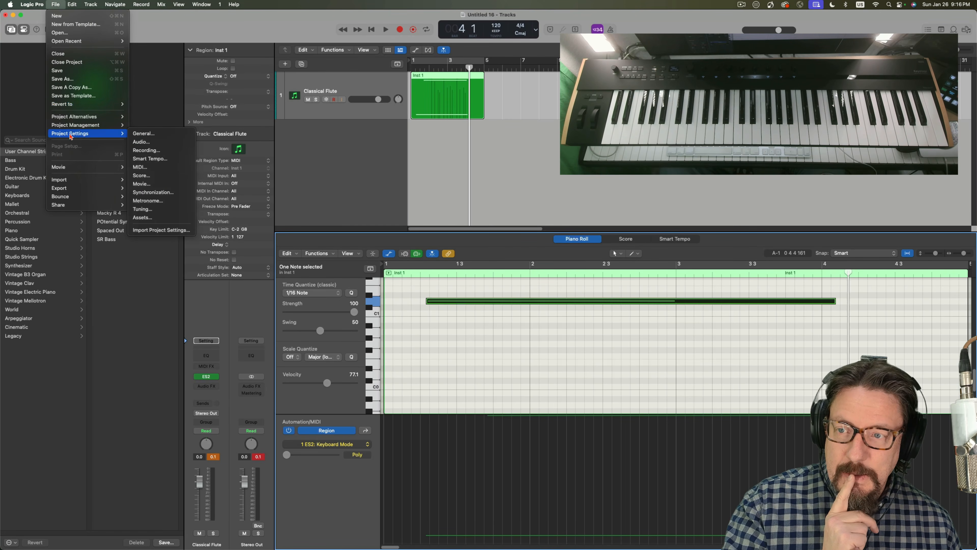
{"action": "mouse_move", "coordinate": [66, 134]}
{"action": "left_click", "coordinate": [140, 166]}
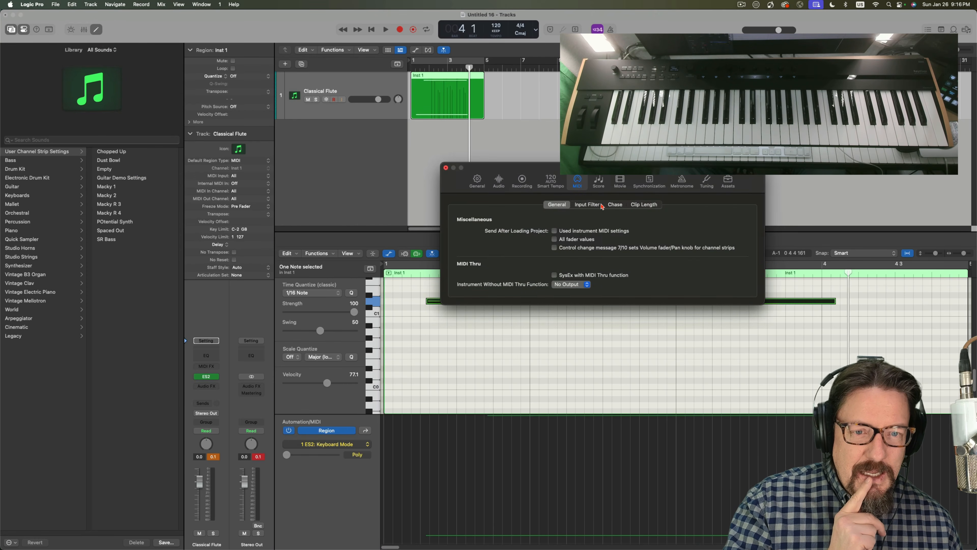
{"action": "left_click", "coordinate": [600, 205]}
{"action": "left_click", "coordinate": [615, 204]}
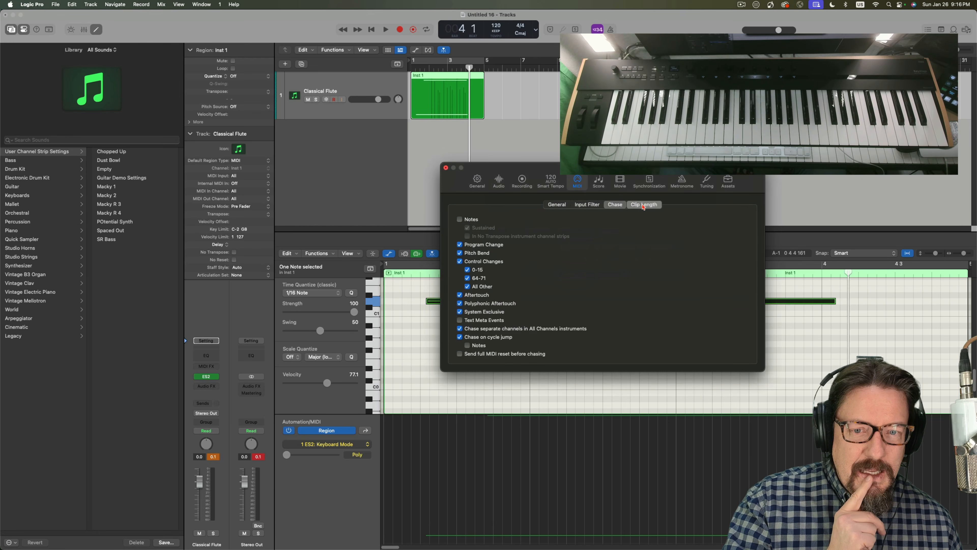
{"action": "left_click", "coordinate": [643, 205]}
In the project's MIDI synchronization settings, set the first destination to Keystage CTRL with Clock enabled, and close the settings.
{"action": "left_click", "coordinate": [649, 181]}
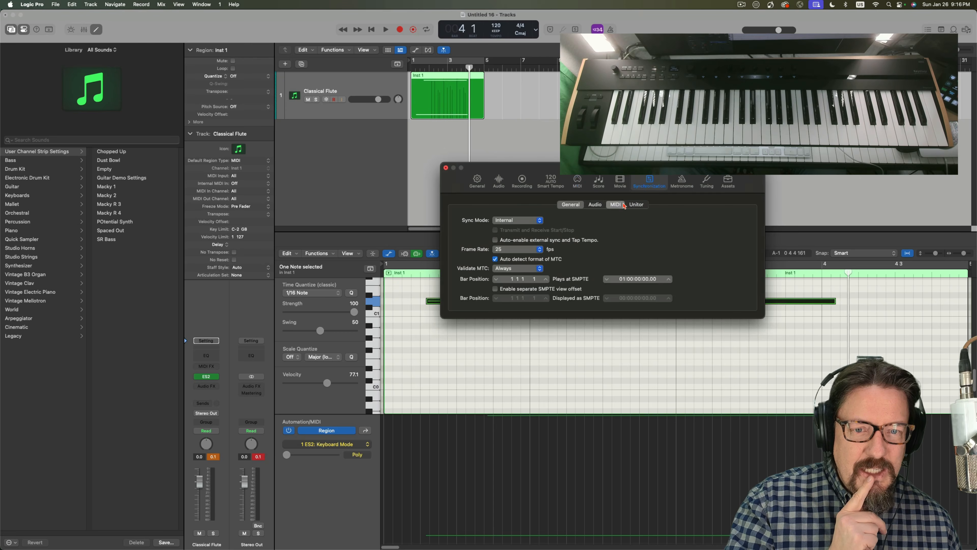
{"action": "left_click", "coordinate": [622, 205]}
{"action": "left_click_drag", "start_coordinate": [659, 172], "coordinate": [543, 105]}
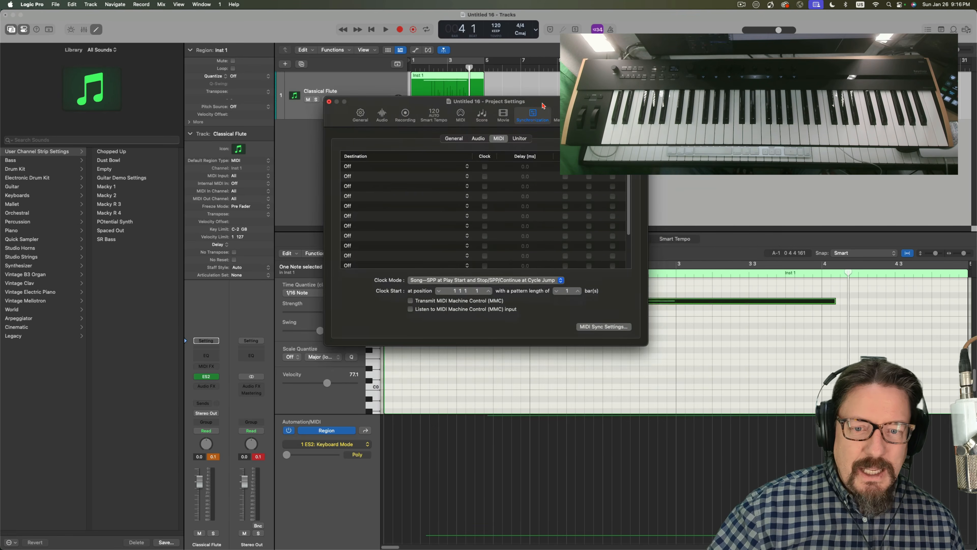
{"action": "left_click", "coordinate": [466, 168]}
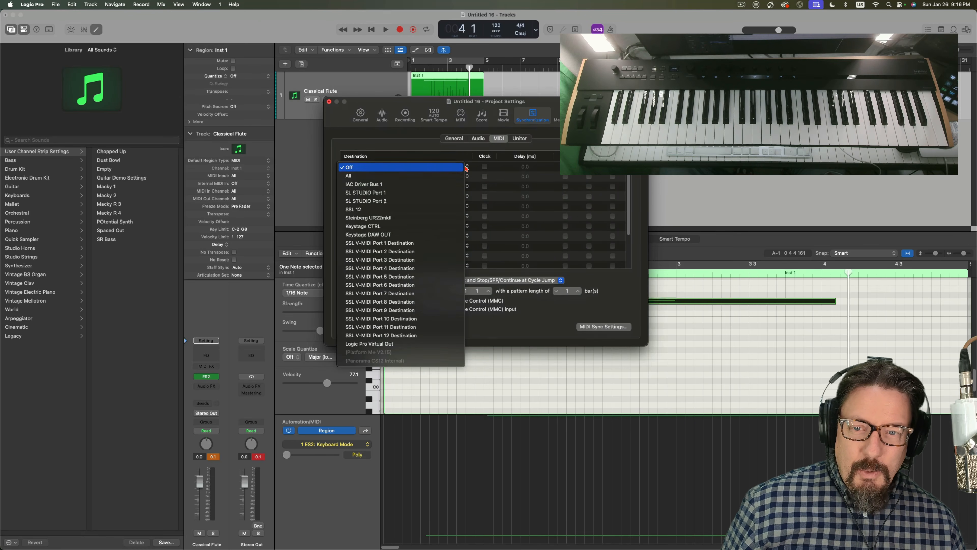
{"action": "left_click", "coordinate": [362, 227]}
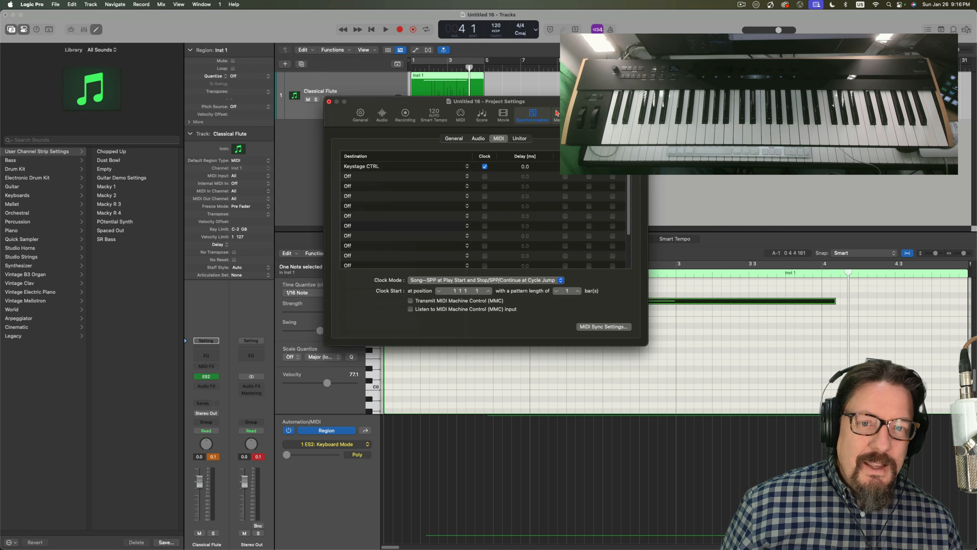
{"action": "left_click_drag", "start_coordinate": [557, 113], "coordinate": [662, 116]}
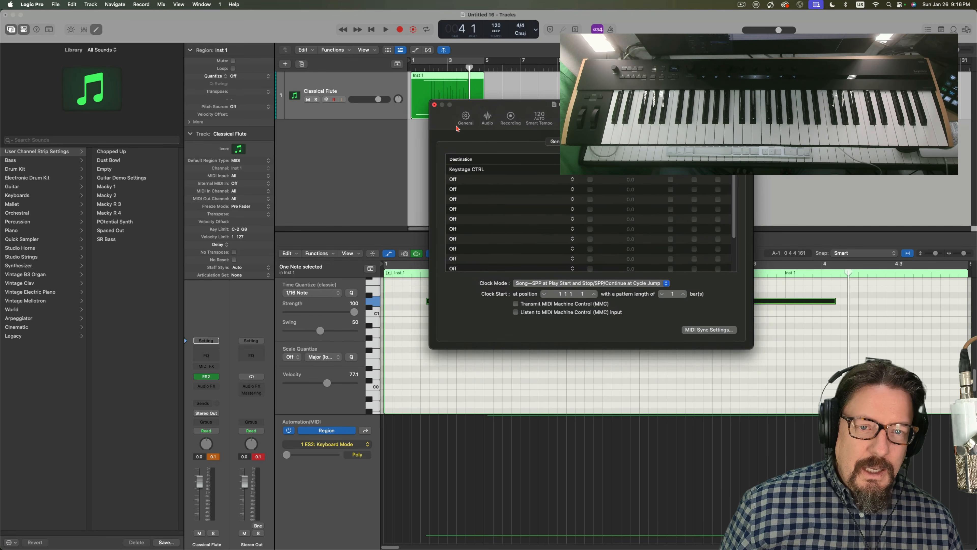
{"action": "left_click", "coordinate": [435, 105]}
Turn on the metronome click and play the project from bar 6, stopping at bar 12.
{"action": "left_click", "coordinate": [497, 68]}
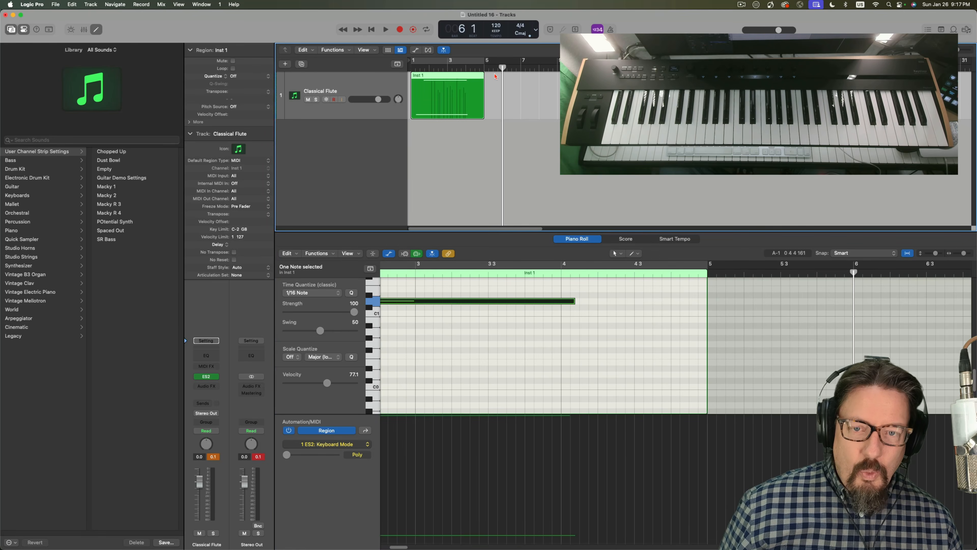
{"action": "left_click", "coordinate": [611, 30]}
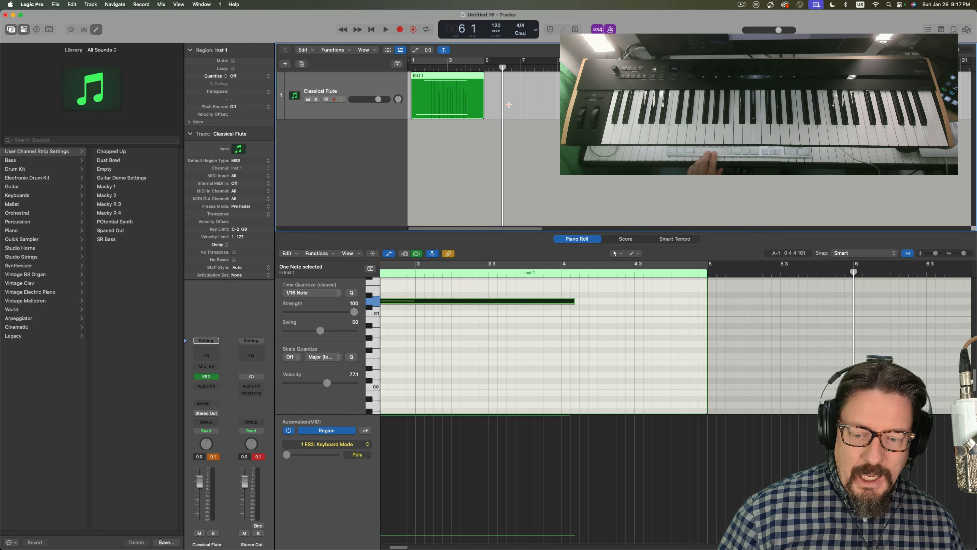
{"action": "key", "text": "space"}
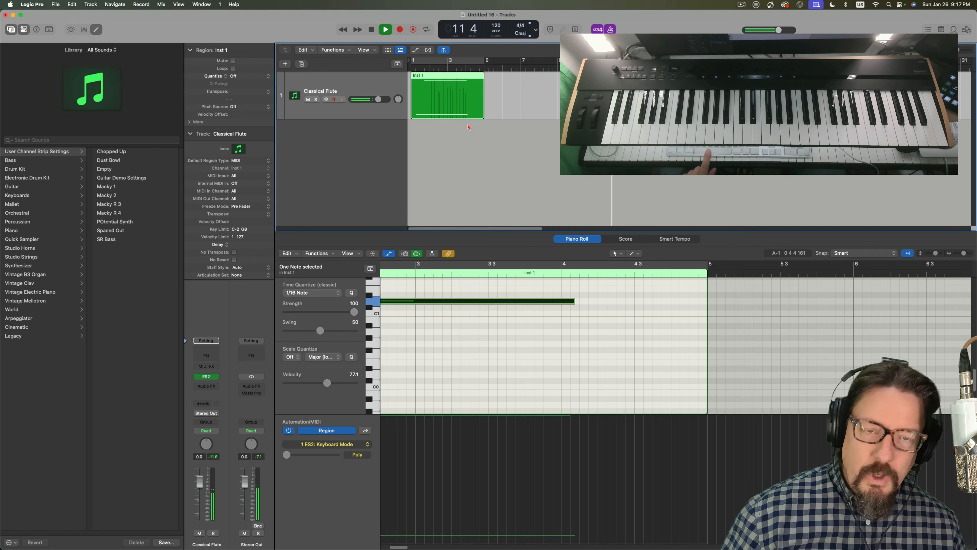
{"action": "key", "text": "space"}
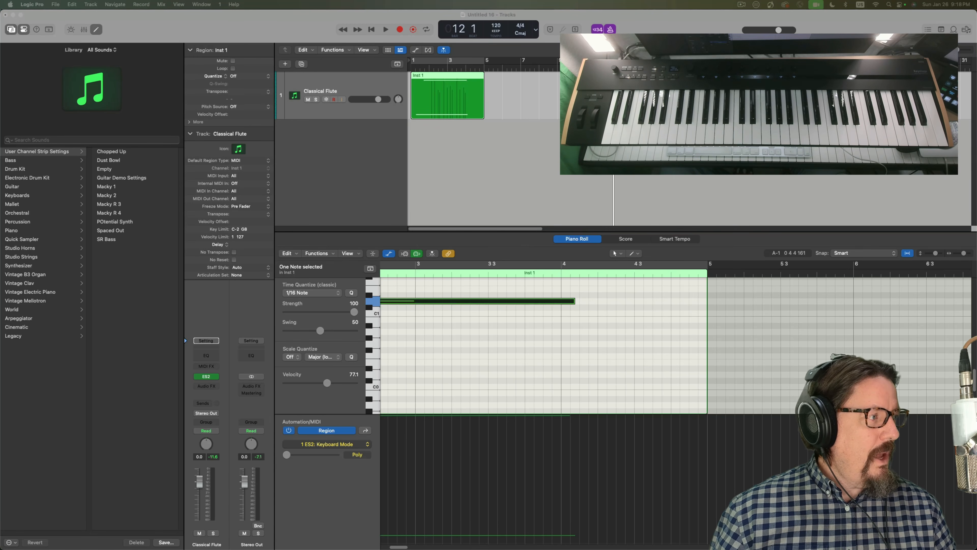
Switch to Safari and read Korg's Keystage support page for the control surface script, Logic Pro X controller assignments and arpeggiator tempo sync.
{"action": "left_click_drag", "start_coordinate": [0, 196], "coordinate": [416, 208]}
{"action": "left_click_drag", "start_coordinate": [570, 157], "coordinate": [598, 97]}
{"action": "scroll", "coordinate": [520, 168], "scroll_direction": "up", "scroll_amount": 15}
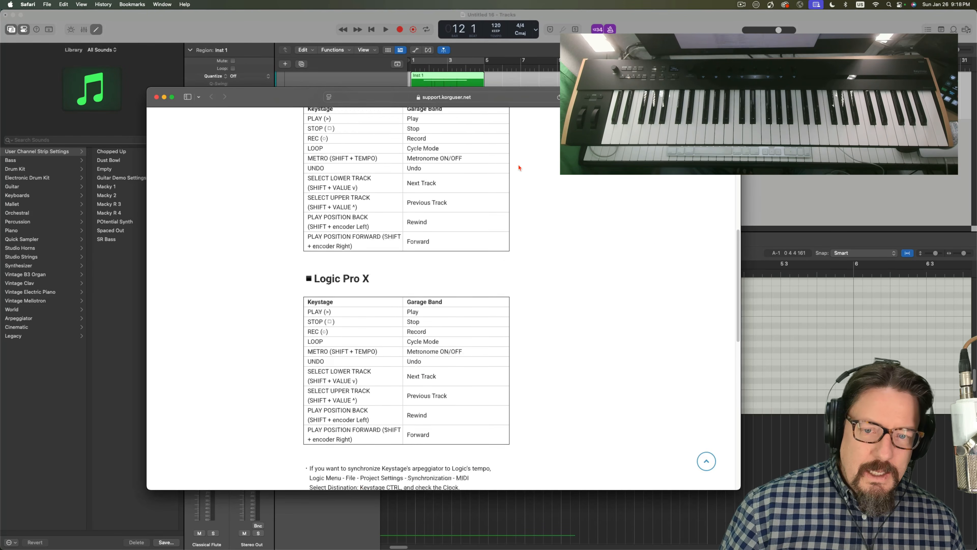
{"action": "scroll", "coordinate": [519, 168], "scroll_direction": "down", "scroll_amount": 5}
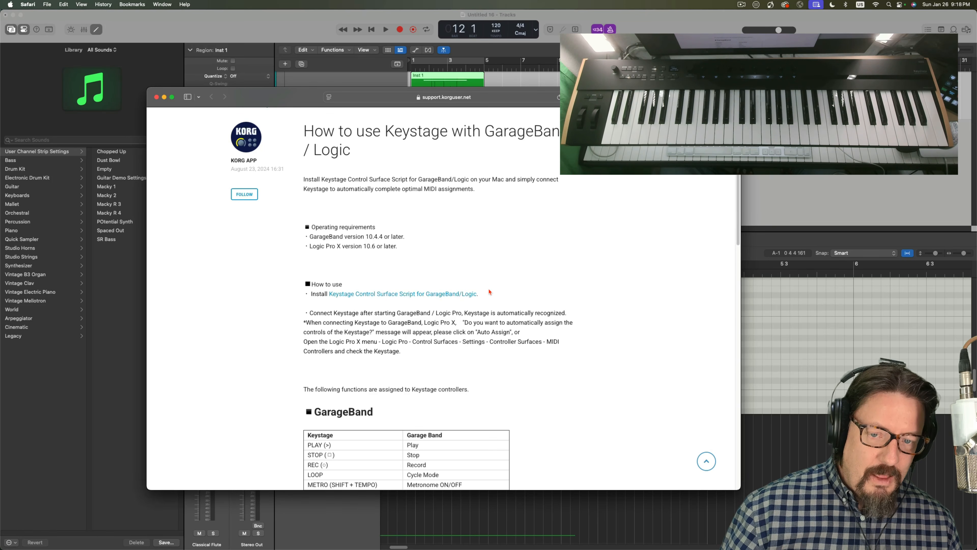
{"action": "scroll", "coordinate": [490, 291], "scroll_direction": "down", "scroll_amount": 2}
{"action": "scroll", "coordinate": [490, 291], "scroll_direction": "down", "scroll_amount": 2}
{"action": "scroll", "coordinate": [490, 250], "scroll_direction": "down", "scroll_amount": 5}
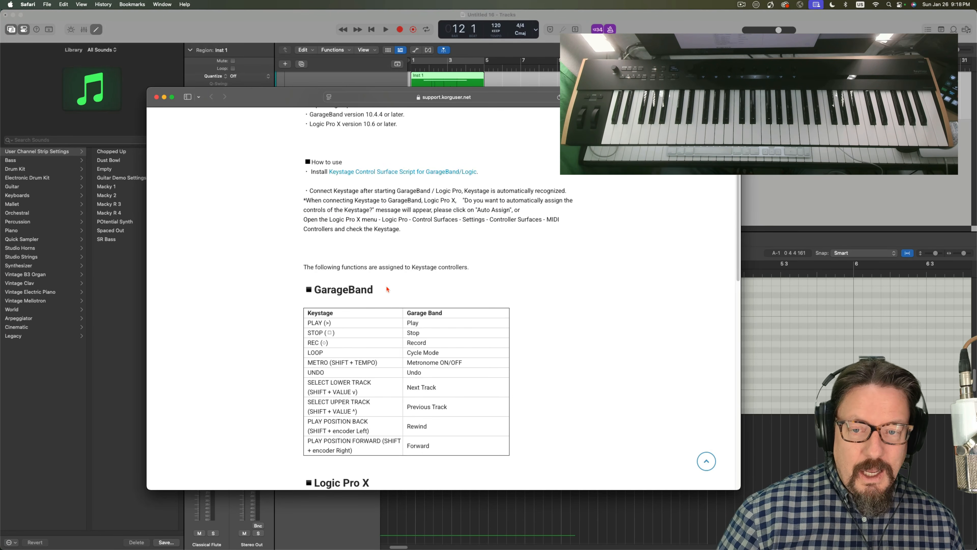
{"action": "scroll", "coordinate": [389, 287], "scroll_direction": "down", "scroll_amount": 20}
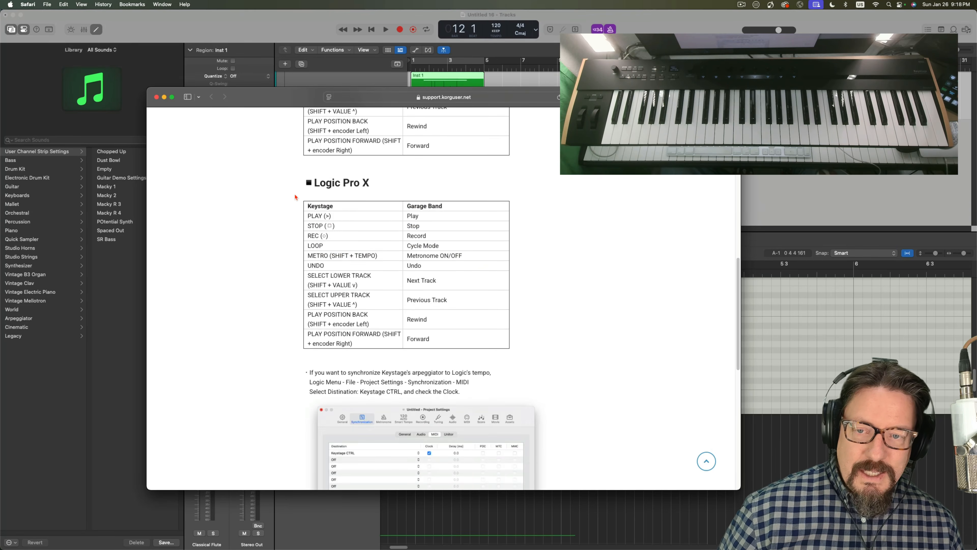
{"action": "left_click_drag", "start_coordinate": [295, 197], "coordinate": [277, 352]}
{"action": "left_click", "coordinate": [300, 221]}
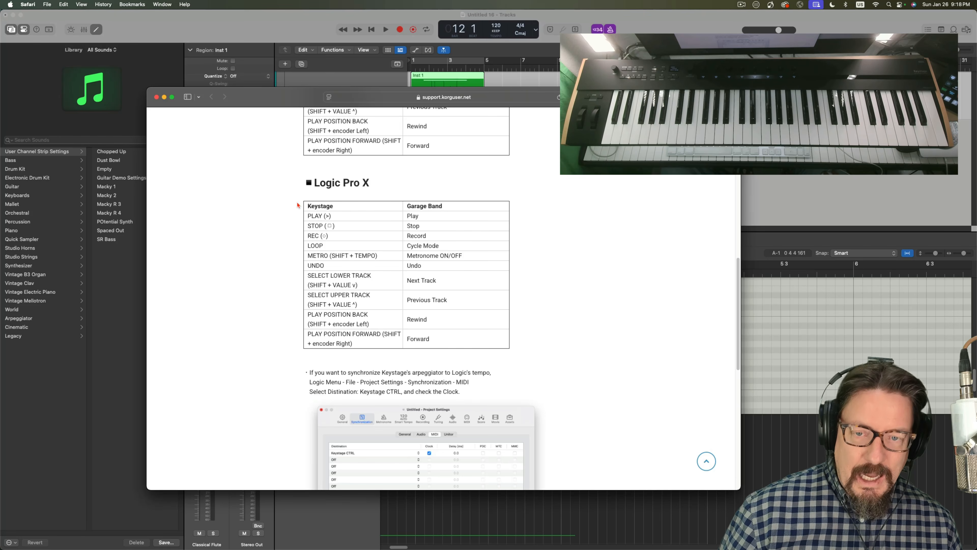